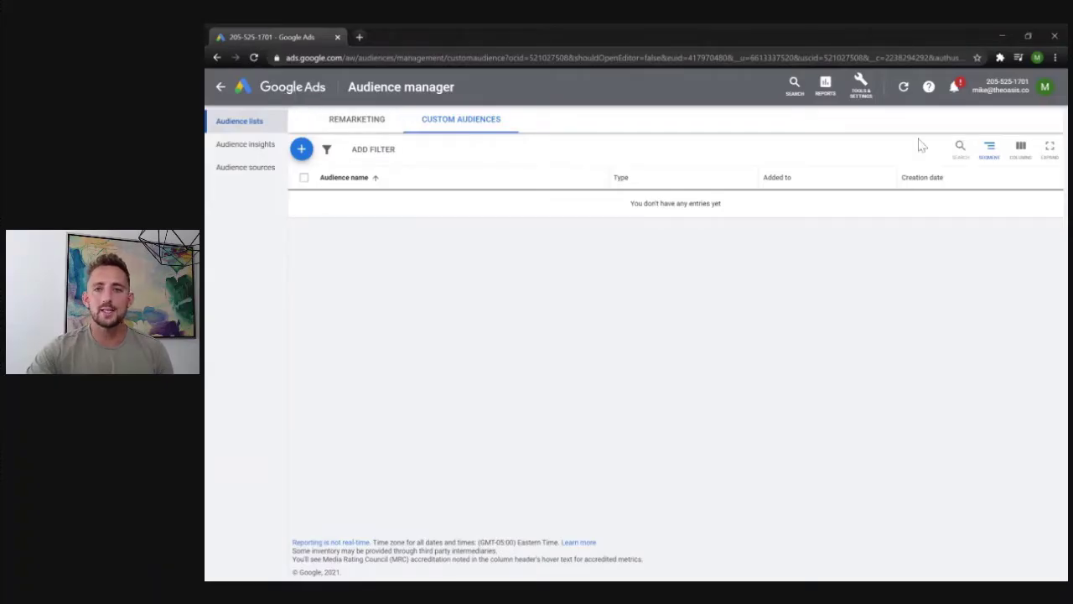
Step: Go to the Custom Audiences list and start a new custom audience
{"action": "left_click", "coordinate": [861, 89]}
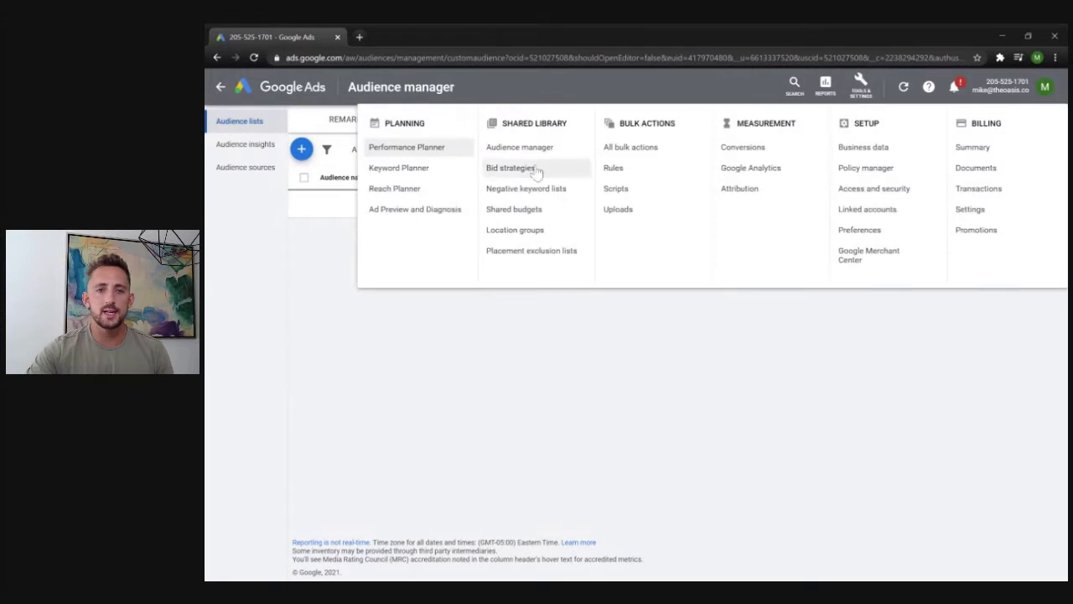
{"action": "left_click", "coordinate": [607, 401]}
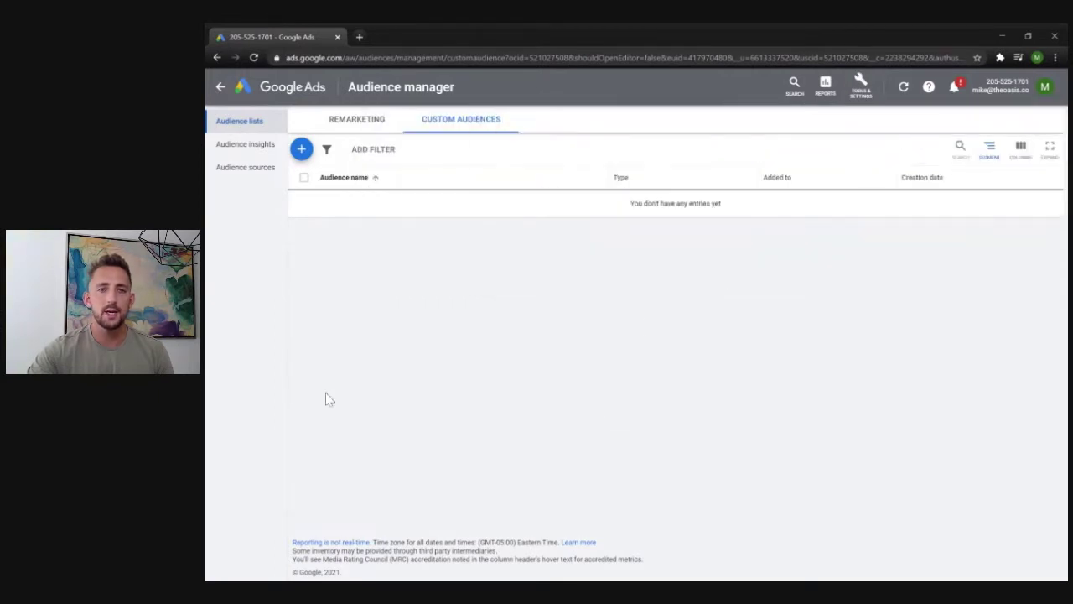
{"action": "left_click", "coordinate": [419, 125]}
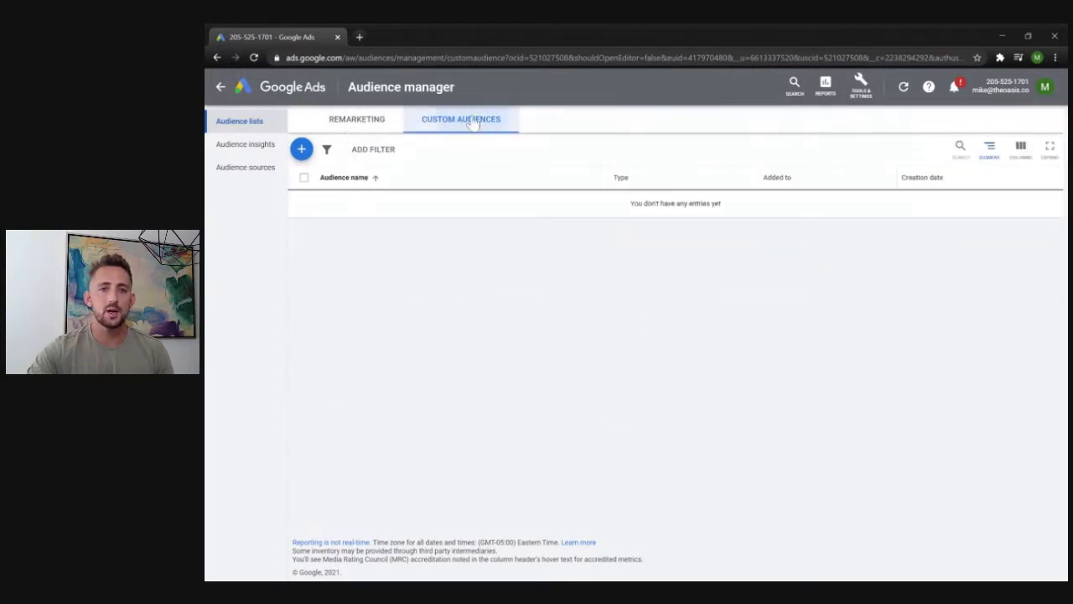
{"action": "left_click", "coordinate": [301, 150]}
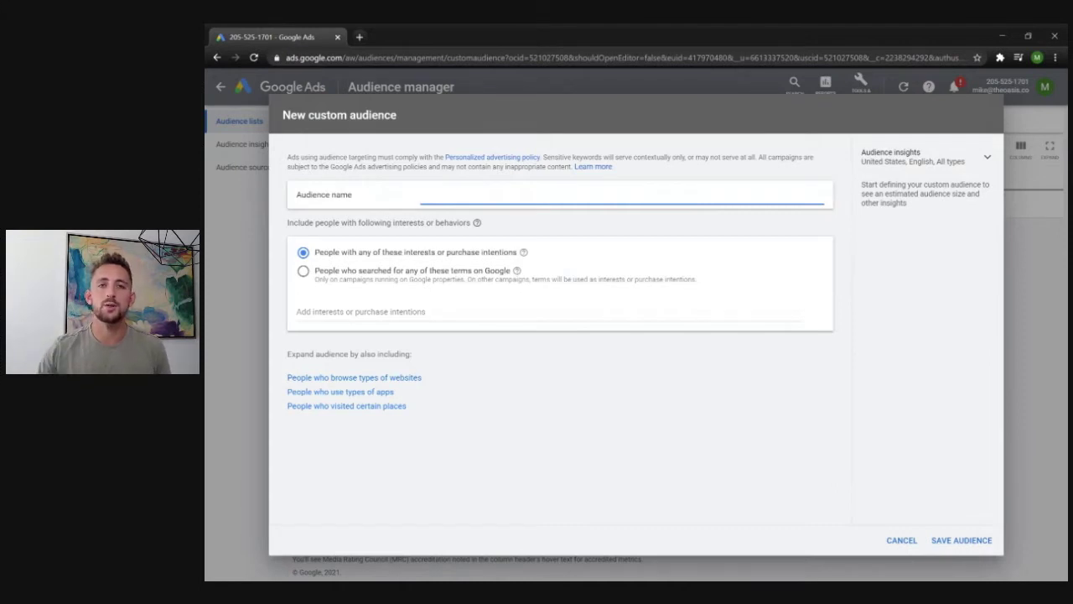
Step: Compare both targeting options and choose 'People with any of these interests or purchase intentions'
{"action": "left_click_drag", "start_coordinate": [315, 253], "coordinate": [508, 265]}
{"action": "left_click", "coordinate": [354, 270]}
{"action": "left_click_drag", "start_coordinate": [316, 274], "coordinate": [503, 281]}
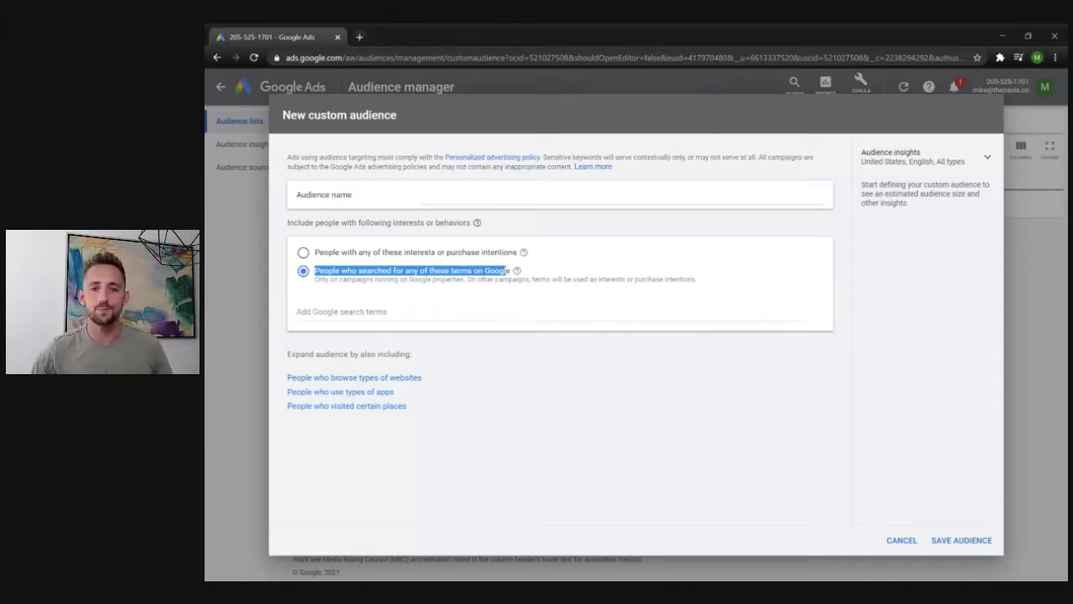
{"action": "left_click", "coordinate": [389, 310]}
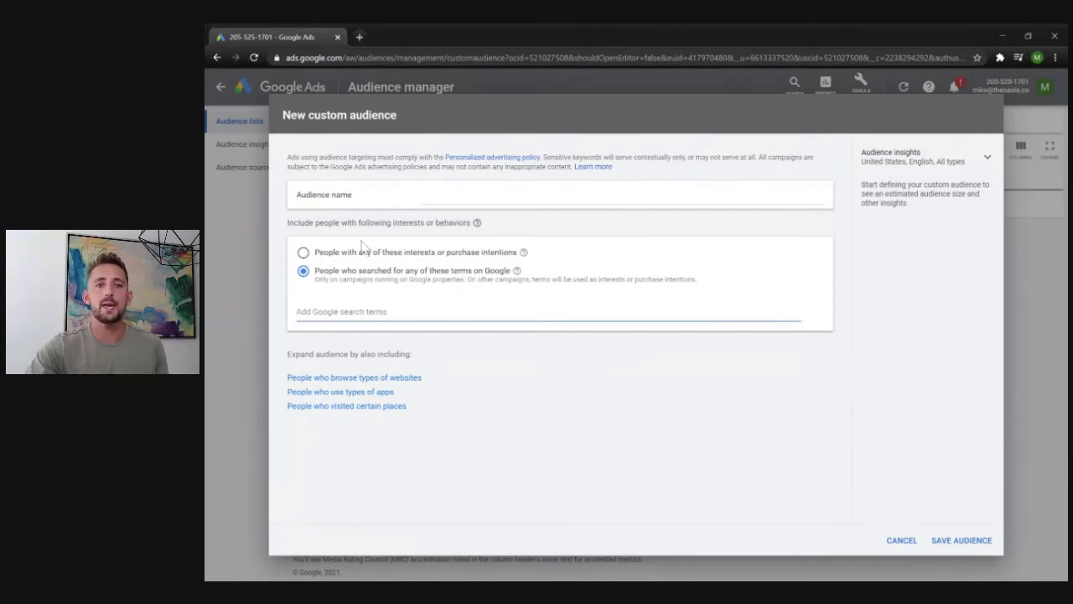
{"action": "left_click", "coordinate": [325, 253]}
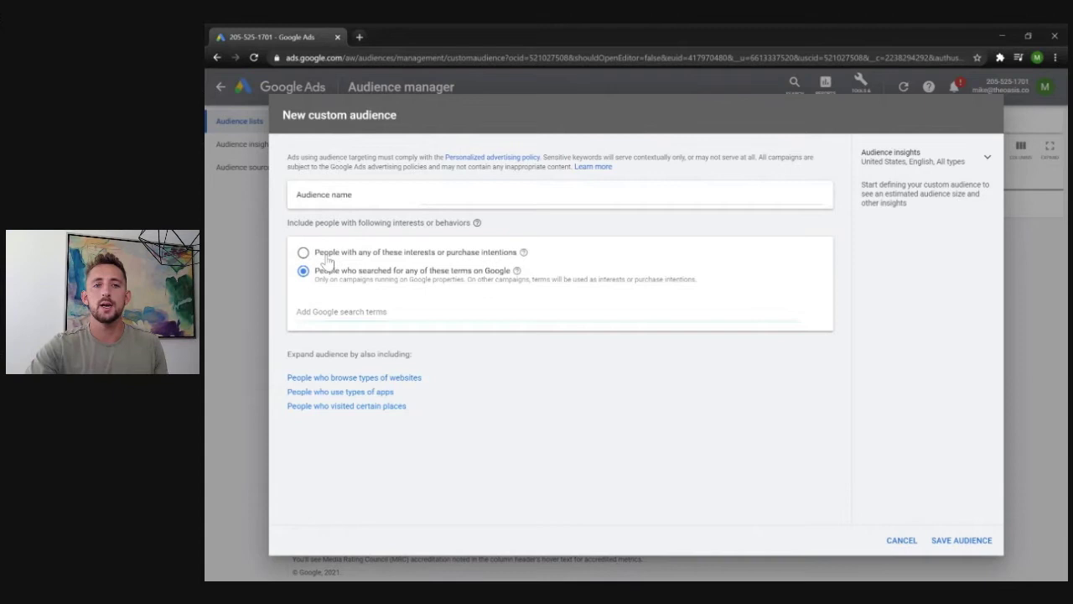
{"action": "left_click", "coordinate": [549, 312]}
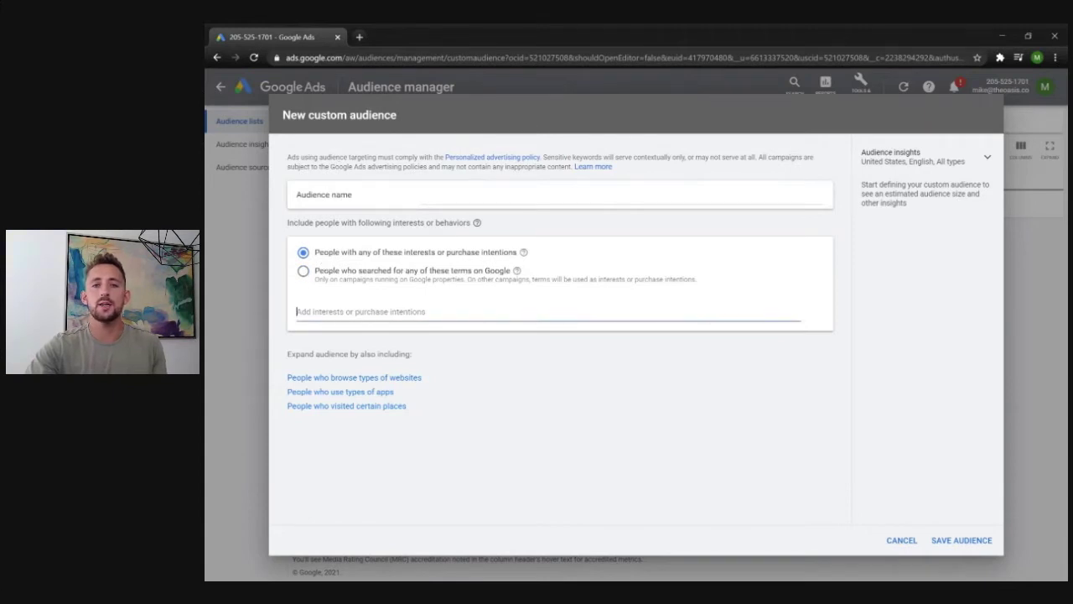
Step: Add 'dropshipping course' as the first interest term
{"action": "type", "text": "d"}
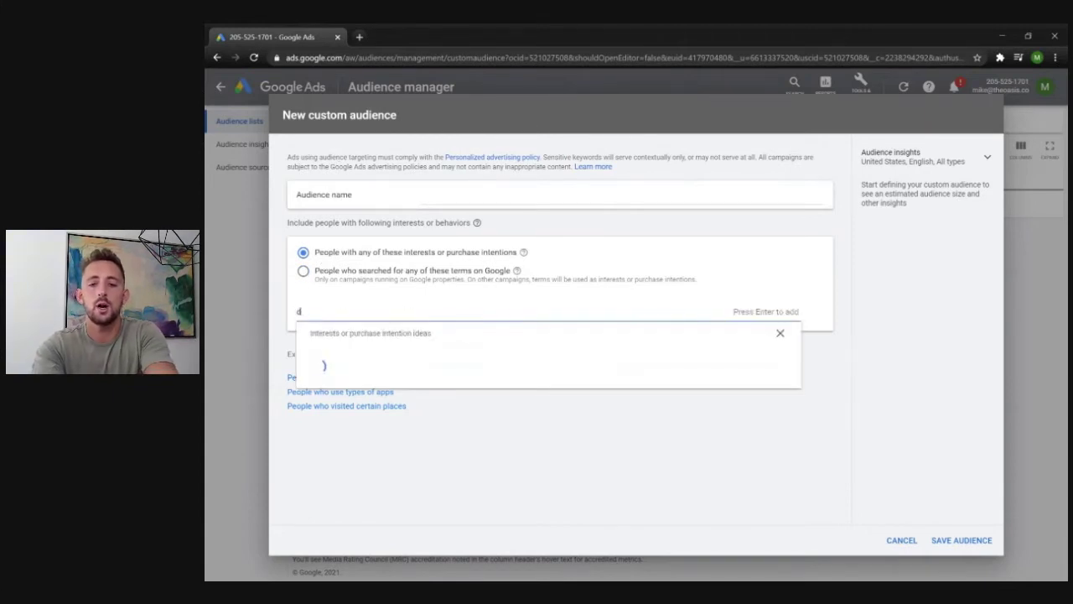
{"action": "type", "text": "ropshipping course"}
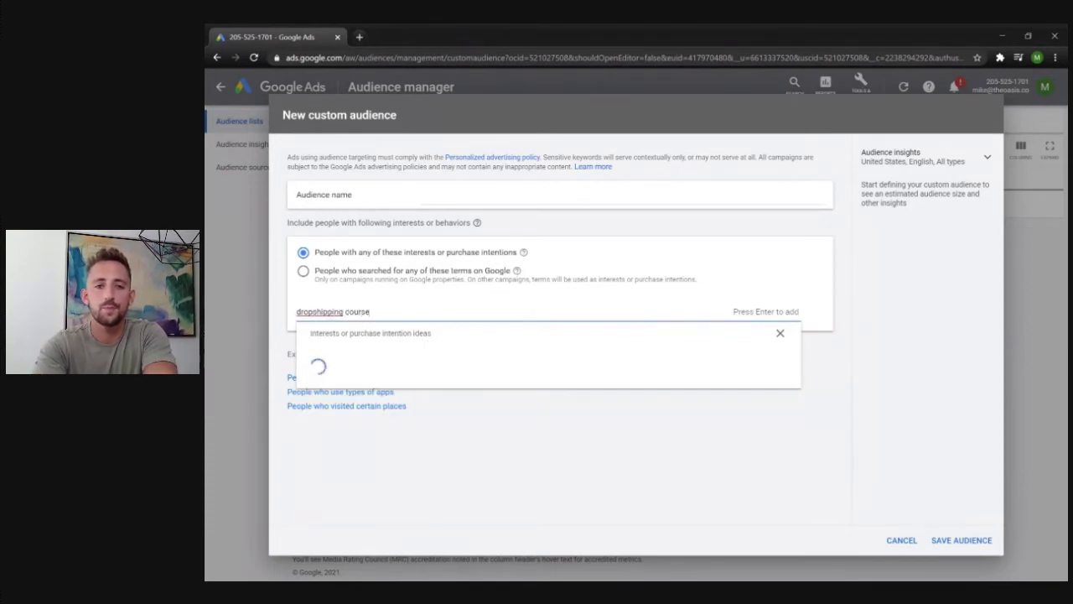
{"action": "key", "text": "Return"}
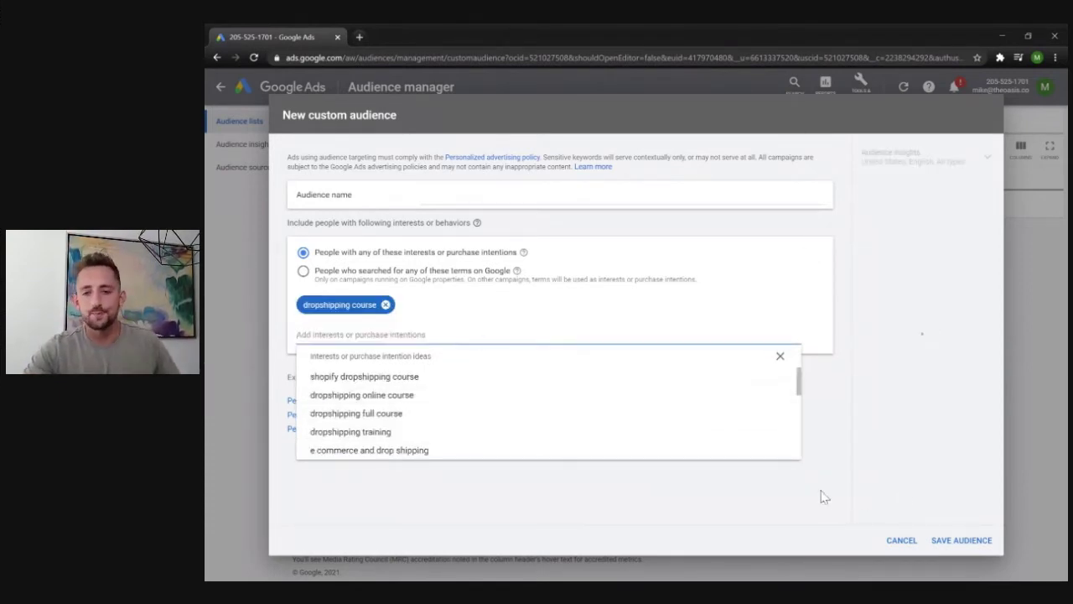
{"action": "left_click", "coordinate": [830, 496]}
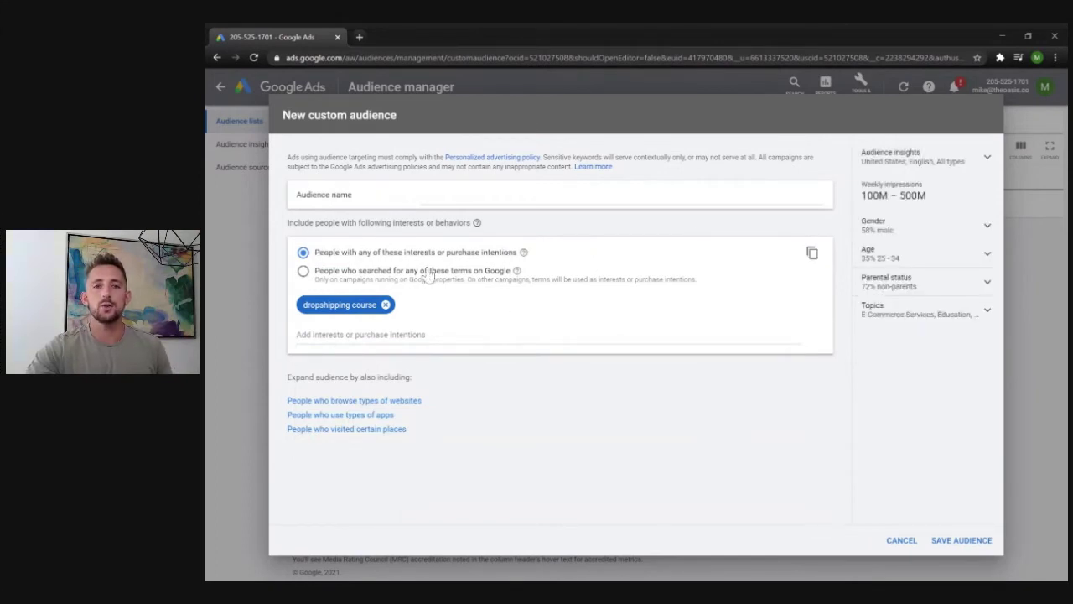
Step: Add suggested interests dropshipping full course, dropshipping training, and e commerce and drop shipping
{"action": "left_click_drag", "start_coordinate": [323, 255], "coordinate": [501, 257]}
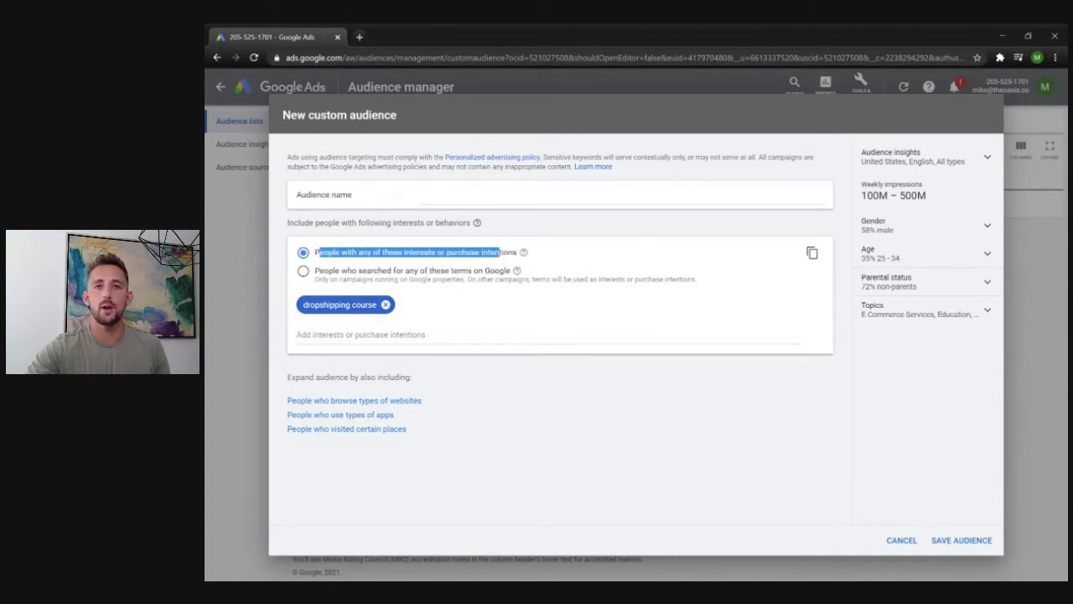
{"action": "left_click", "coordinate": [424, 335]}
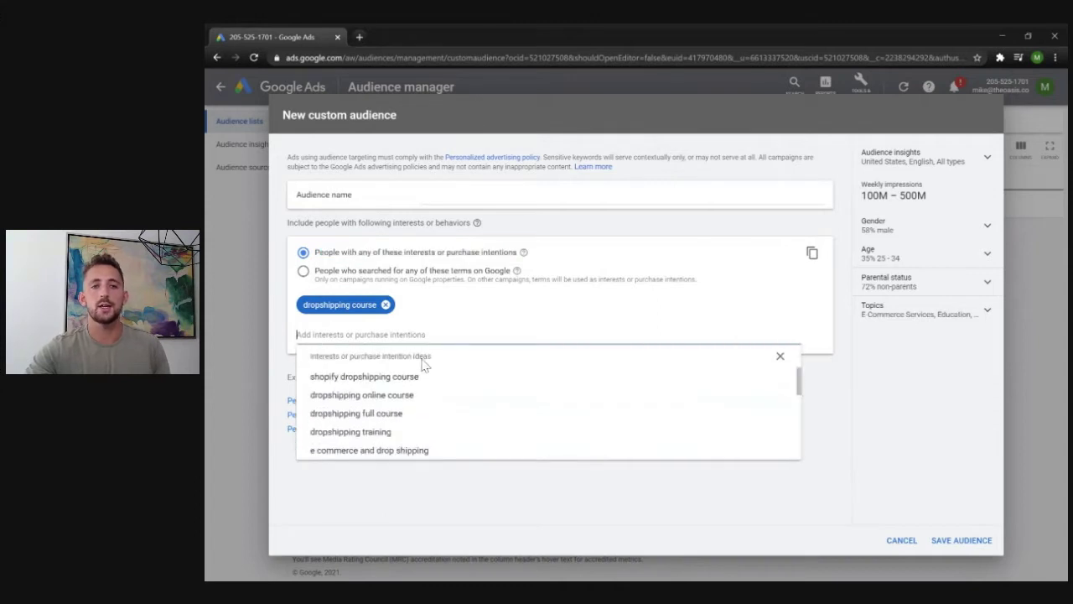
{"action": "left_click", "coordinate": [382, 415]}
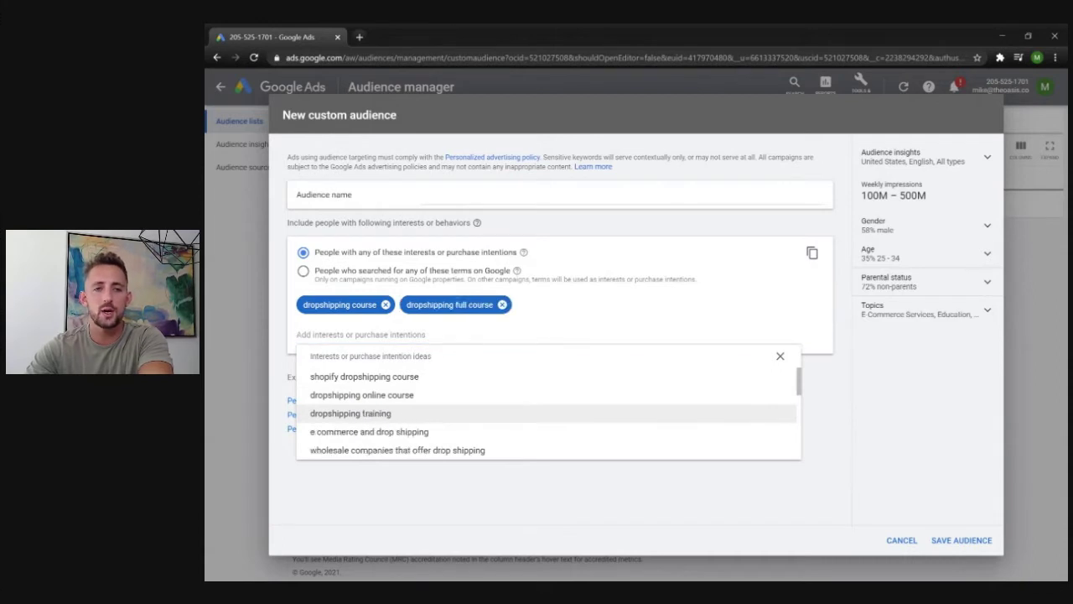
{"action": "left_click", "coordinate": [369, 415]}
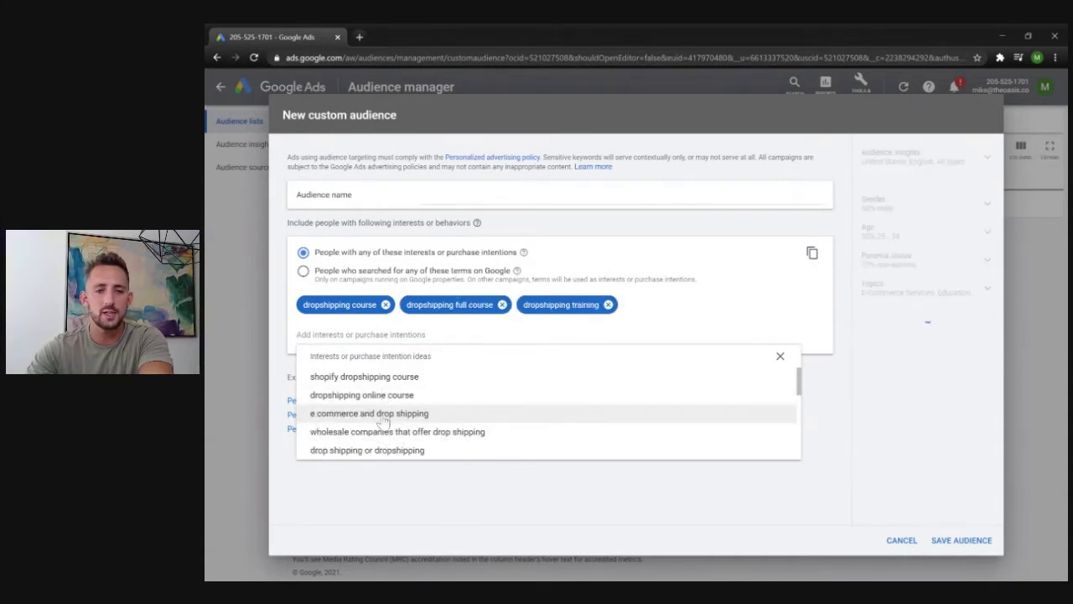
{"action": "left_click", "coordinate": [384, 416]}
{"action": "left_click", "coordinate": [773, 498]}
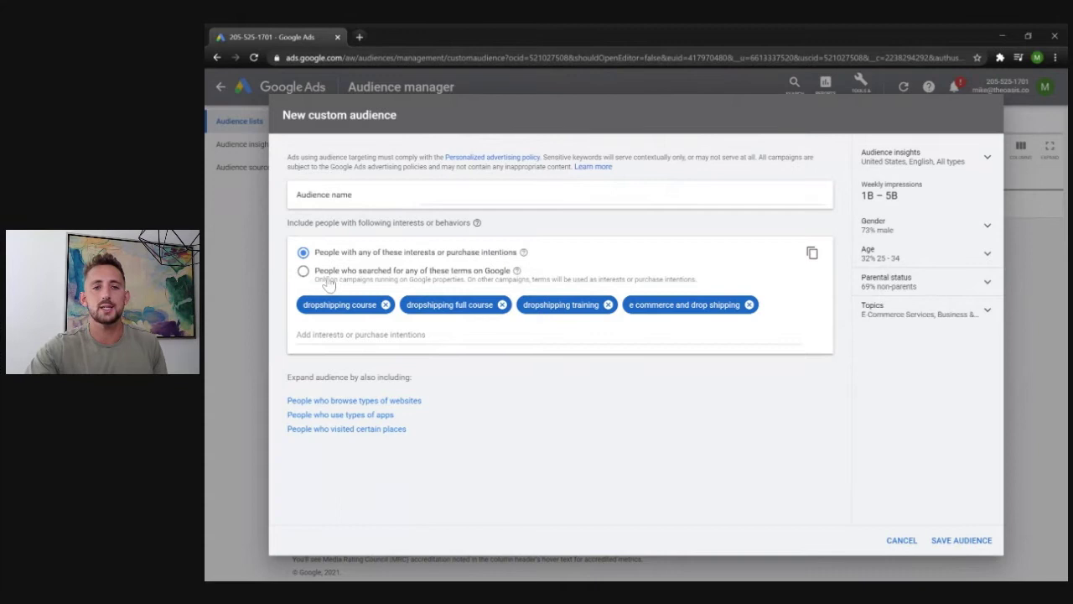
Step: Compare both options, settling on Google searches with an estimated 50M–100M weekly impressions
{"action": "left_click_drag", "start_coordinate": [323, 270], "coordinate": [520, 276]}
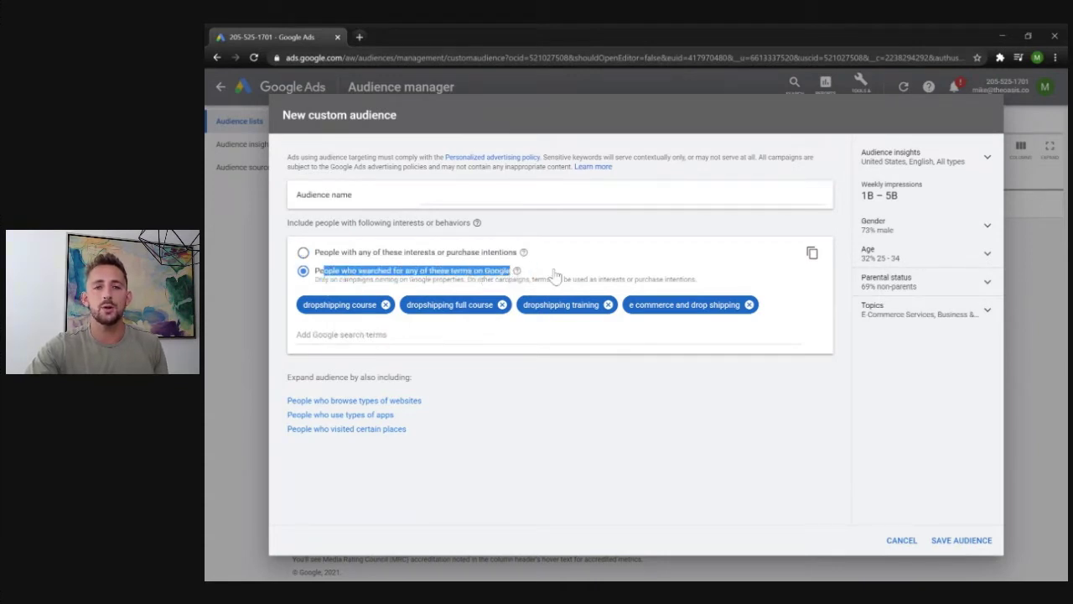
{"action": "left_click", "coordinate": [312, 253]}
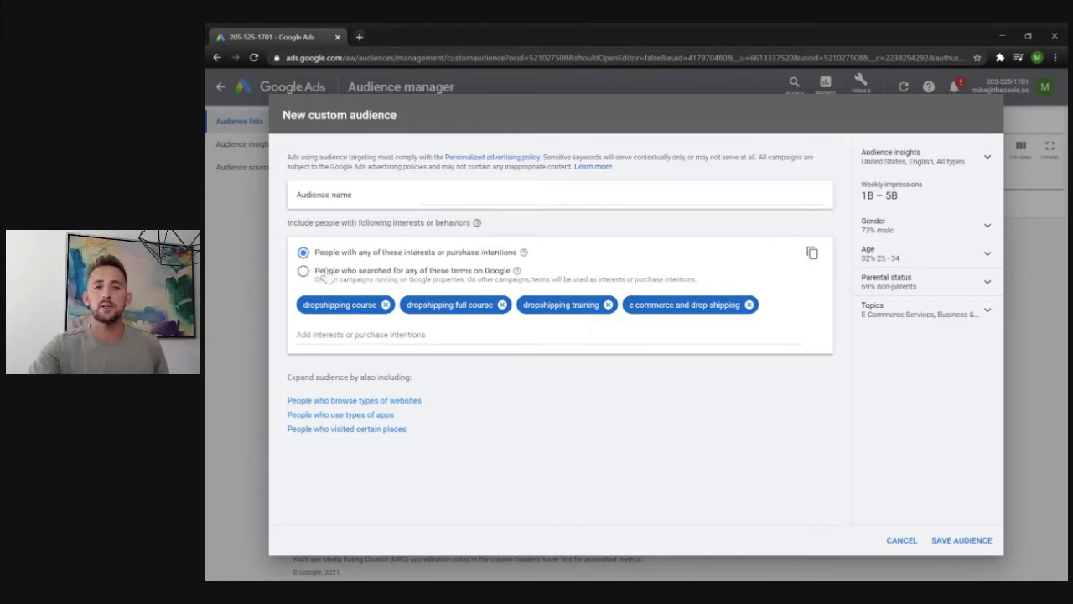
{"action": "left_click", "coordinate": [326, 275]}
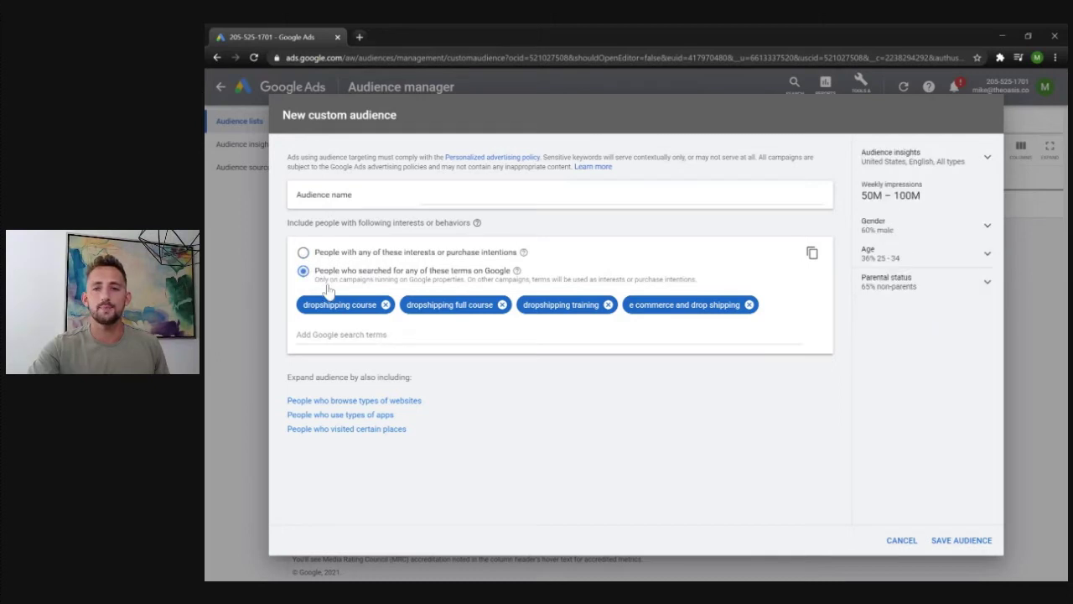
{"action": "double_click", "coordinate": [871, 196]}
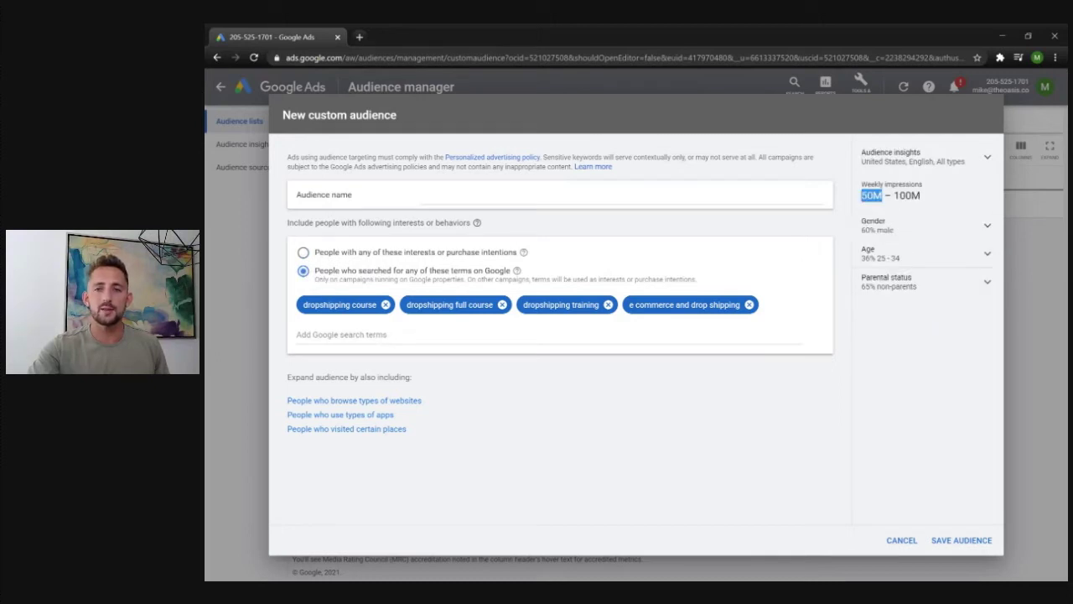
{"action": "left_click", "coordinate": [303, 252]}
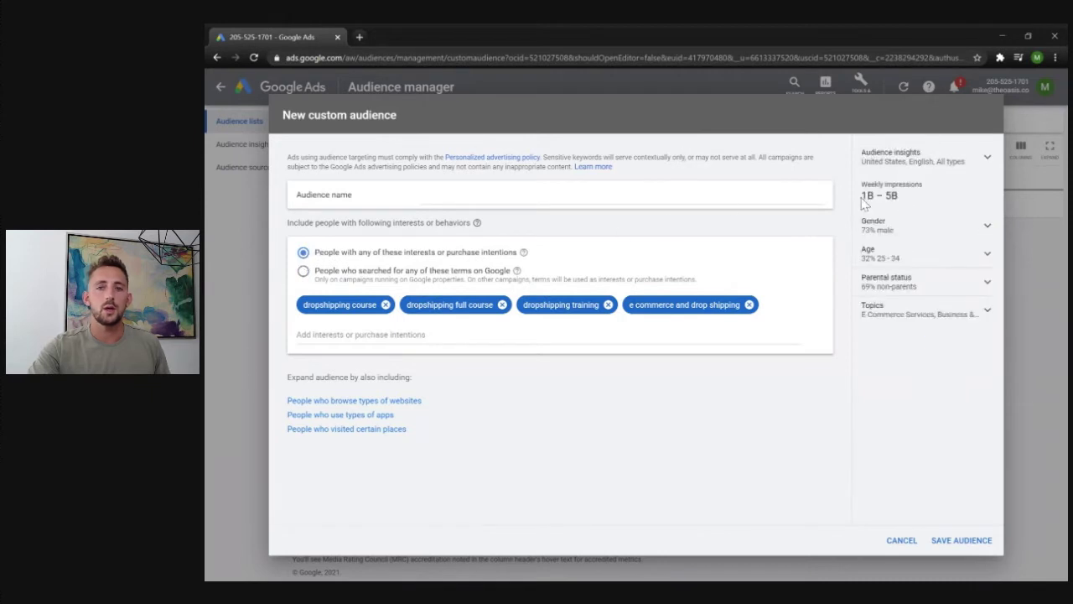
{"action": "left_click", "coordinate": [303, 271]}
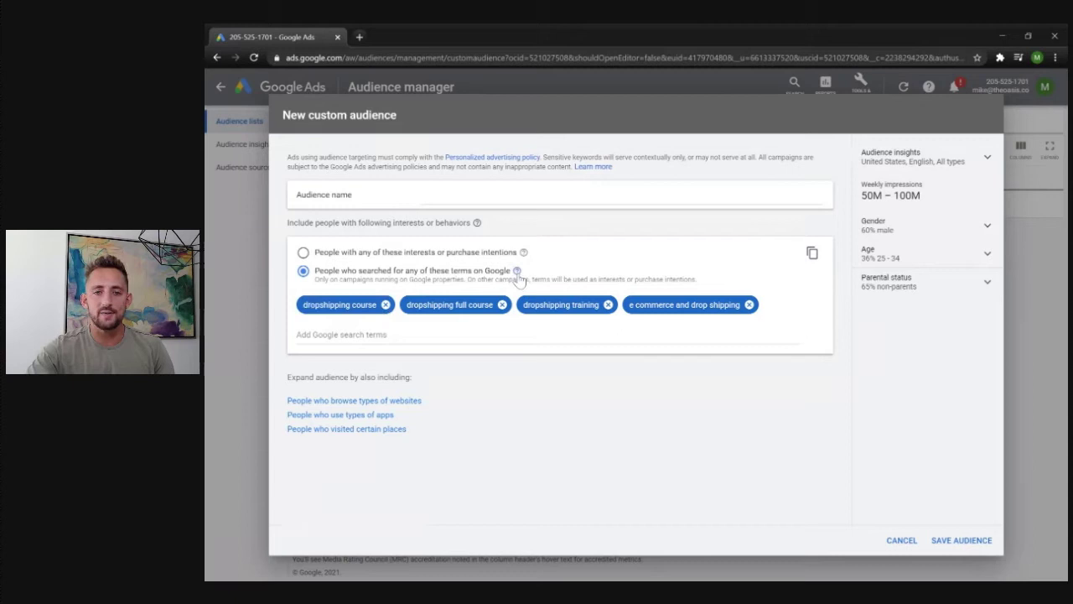
Step: Dismiss the search-terms explanation and select the dropshipping term chips
{"action": "mouse_move", "coordinate": [517, 271]}
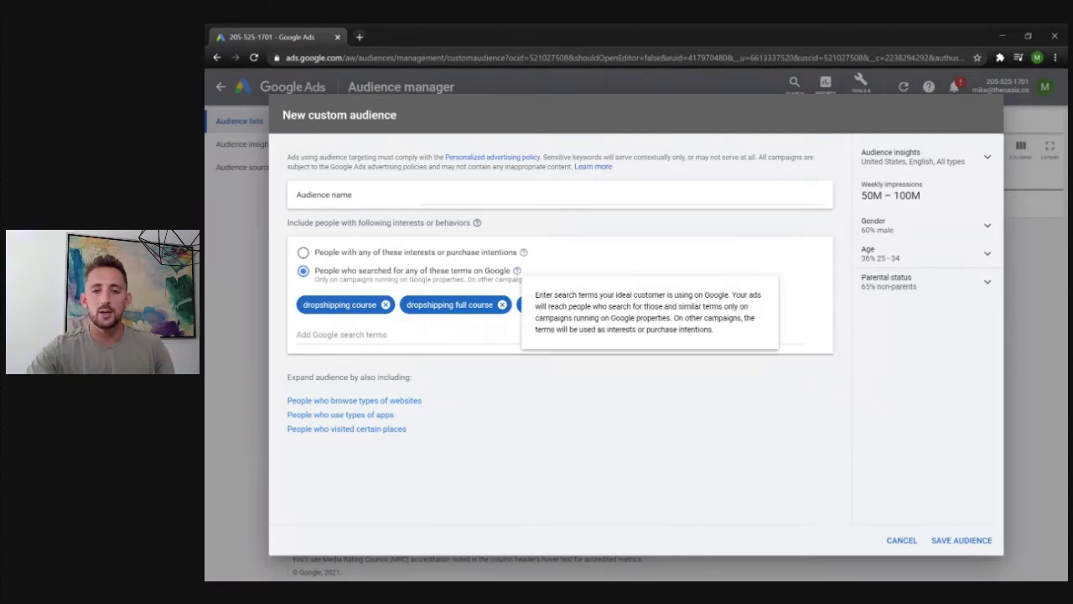
{"action": "left_click_drag", "start_coordinate": [564, 307], "coordinate": [703, 307]}
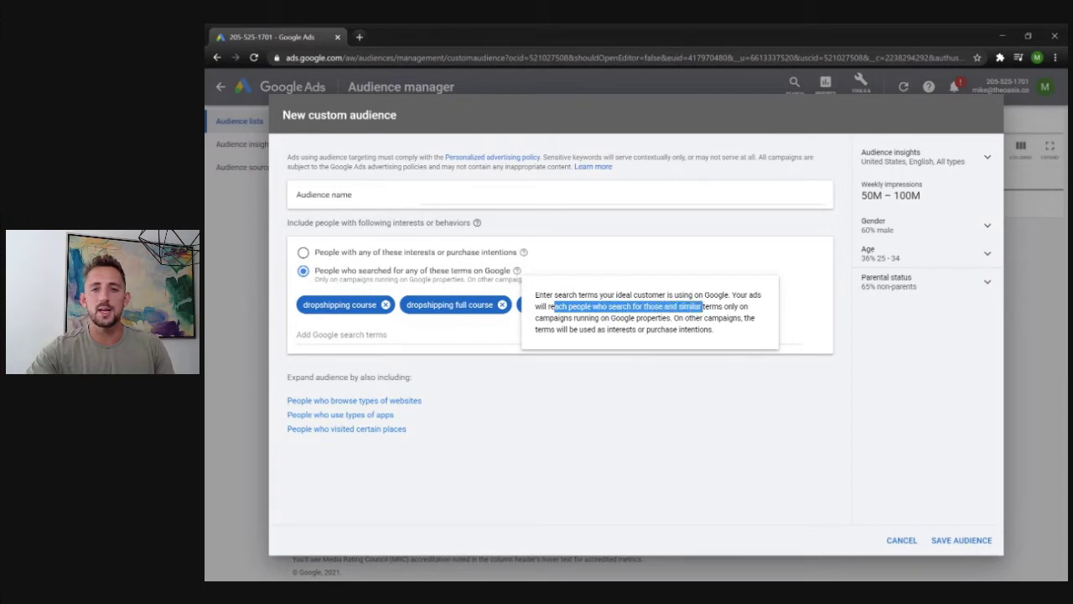
{"action": "left_click", "coordinate": [743, 251]}
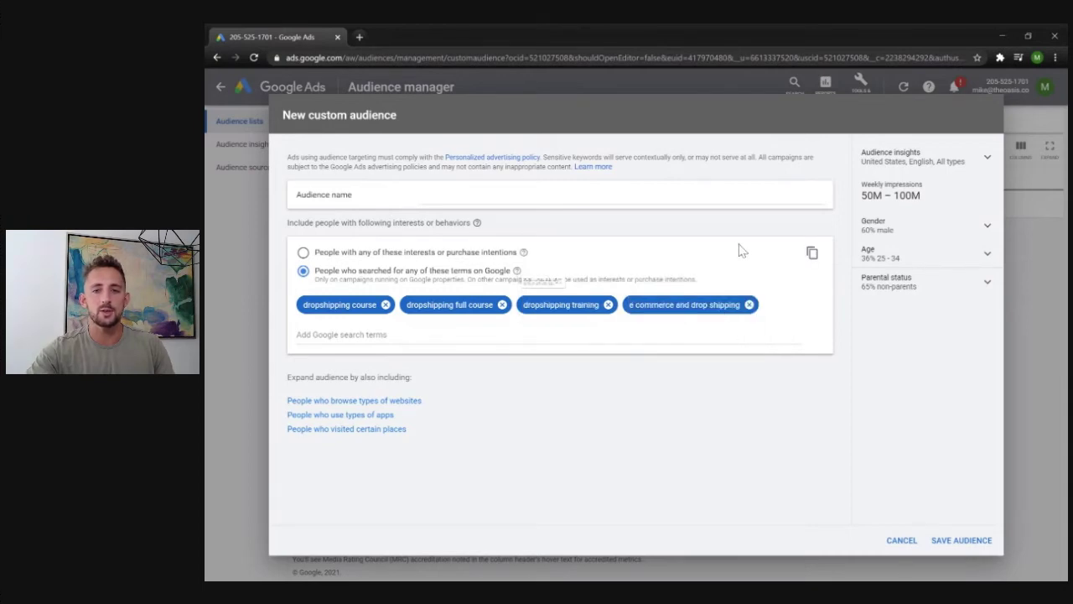
{"action": "left_click", "coordinate": [381, 308]}
{"action": "left_click", "coordinate": [453, 304]}
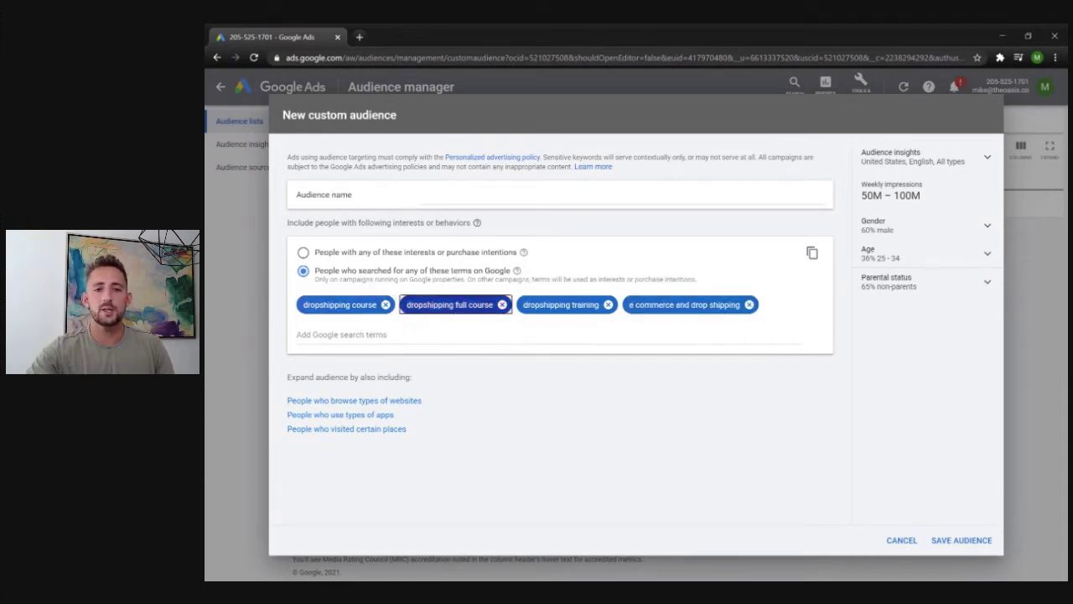
{"action": "left_click", "coordinate": [561, 305]}
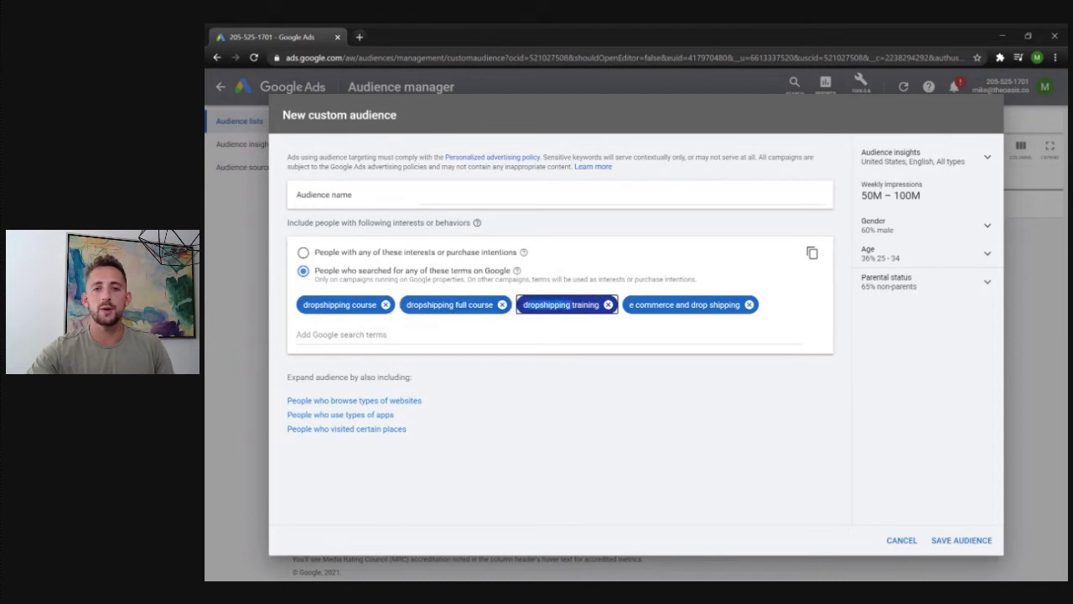
{"action": "left_click", "coordinate": [646, 245]}
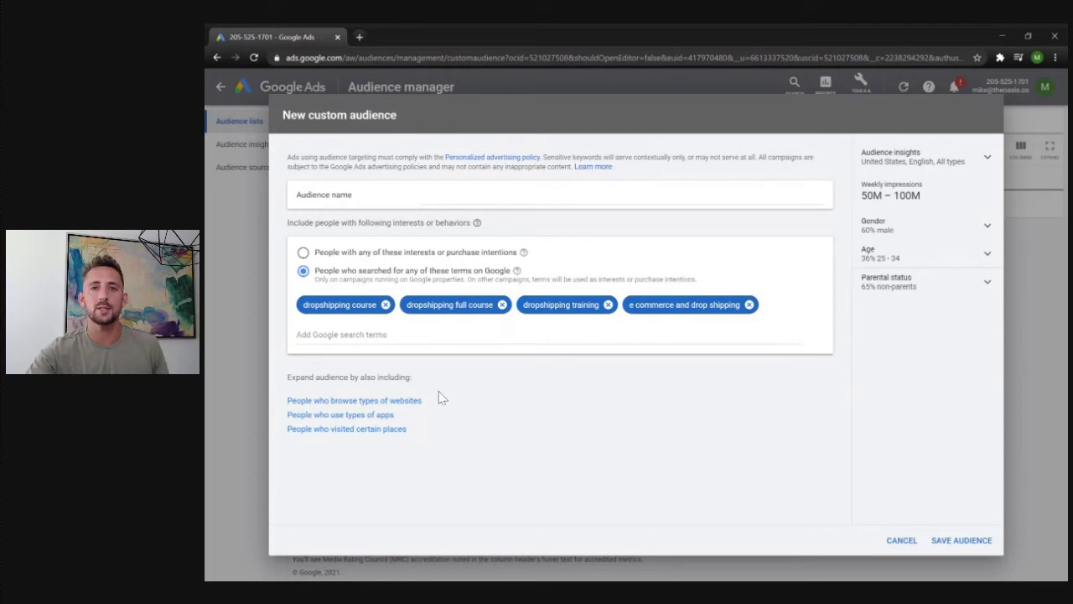
Step: Remove all four dropshipping search terms, leaving no audience size estimate
{"action": "left_click", "coordinate": [385, 305]}
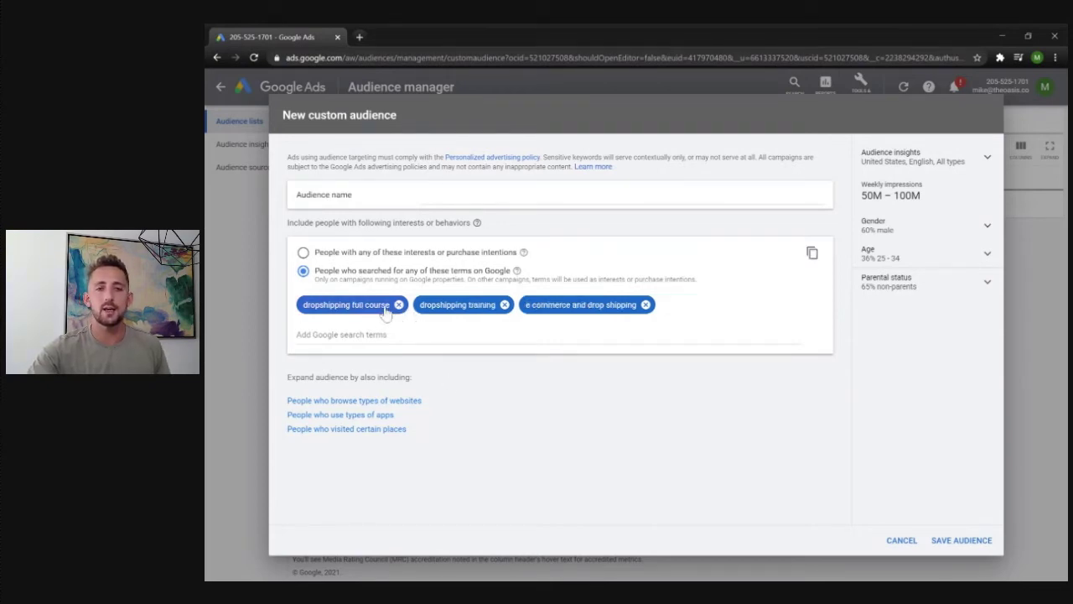
{"action": "left_click", "coordinate": [398, 306]}
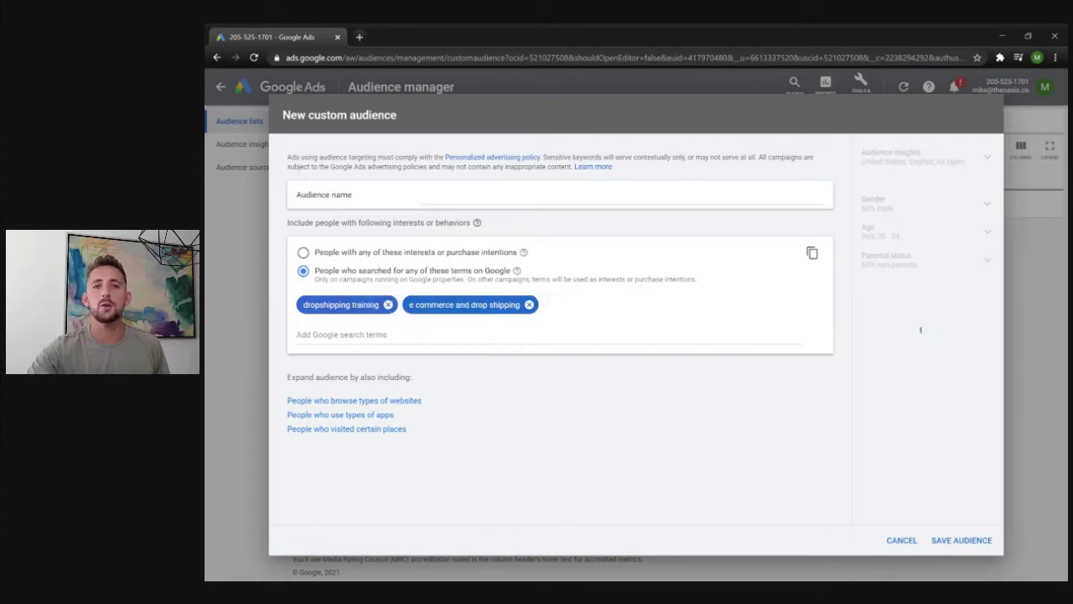
{"action": "left_click", "coordinate": [388, 305]}
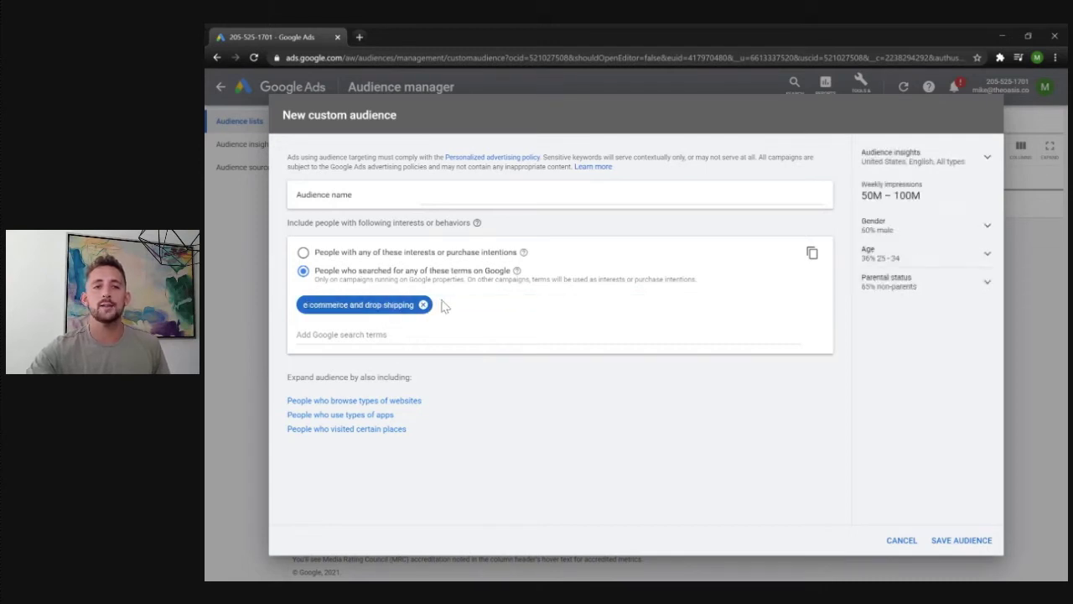
{"action": "left_click", "coordinate": [424, 305]}
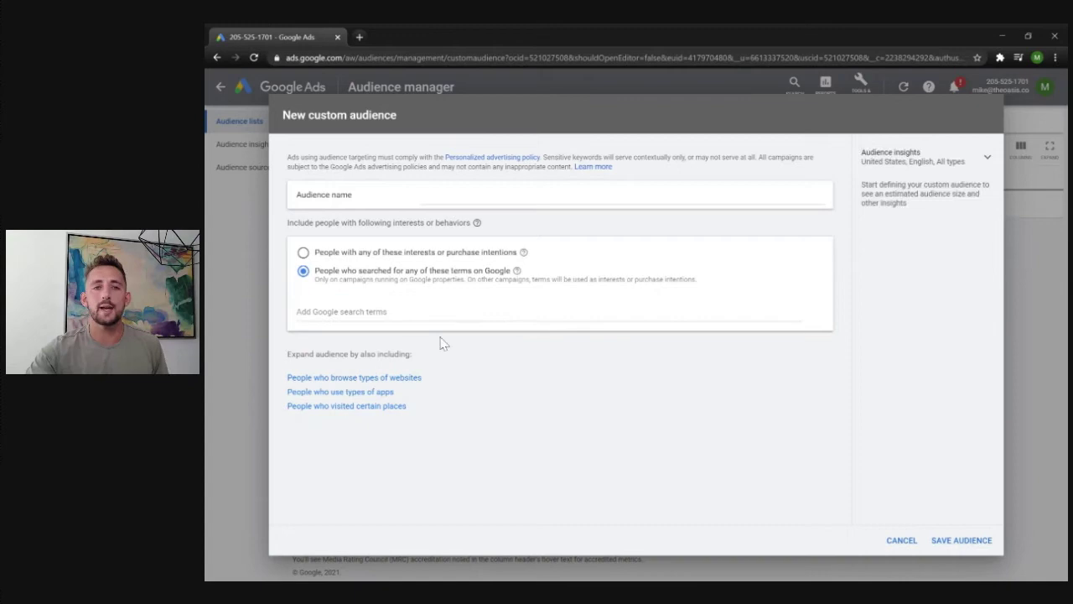
Step: Search Google for 'dropshipping course' in a new tab and scroll through the results
{"action": "left_click", "coordinate": [359, 37]}
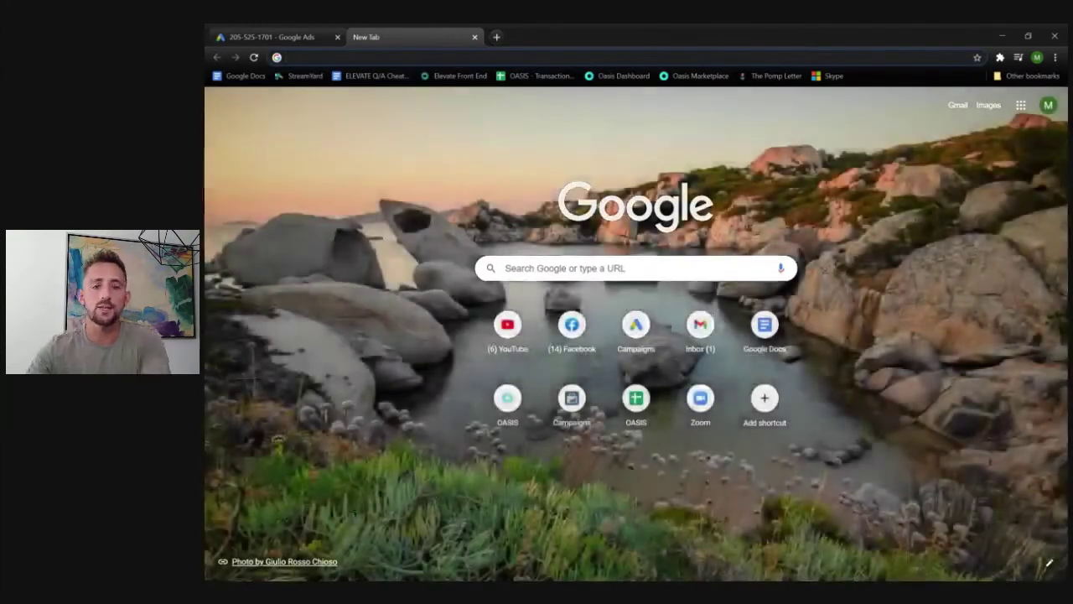
{"action": "type", "text": "dropshipping"}
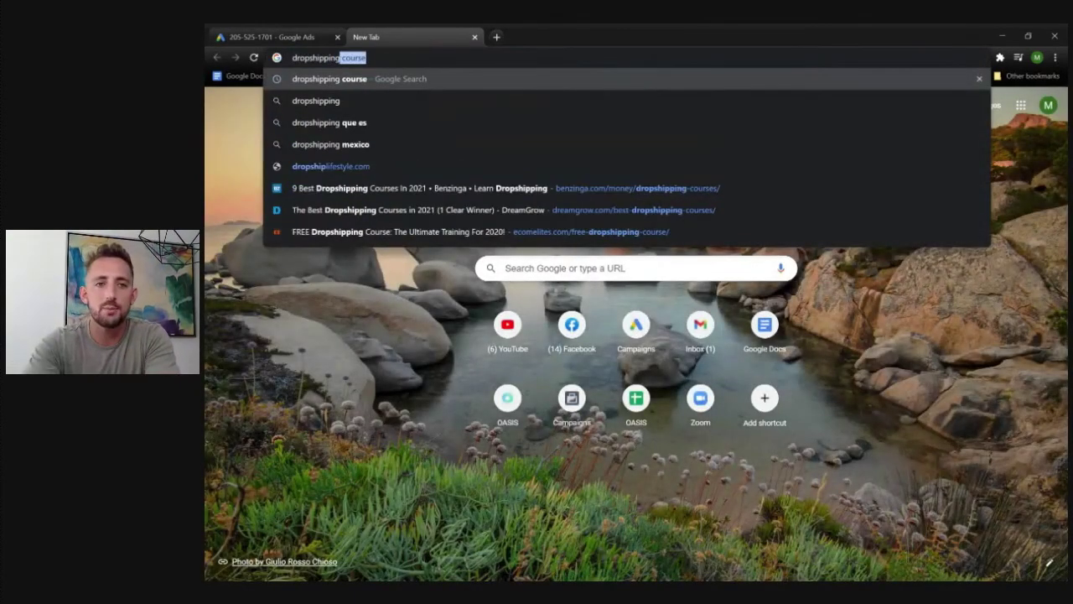
{"action": "type", "text": " course"}
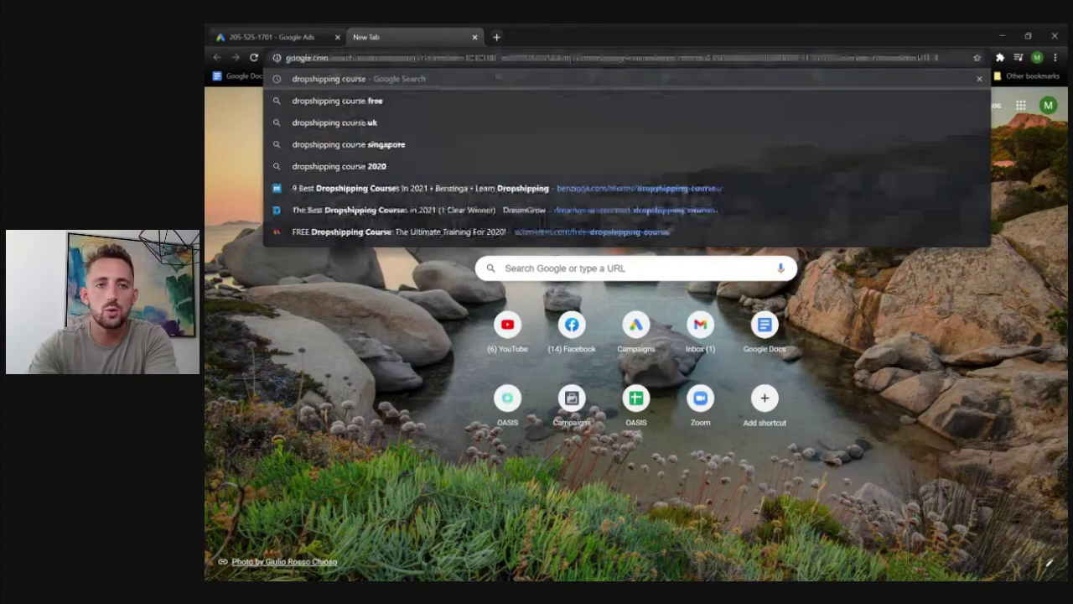
{"action": "key", "text": "Return"}
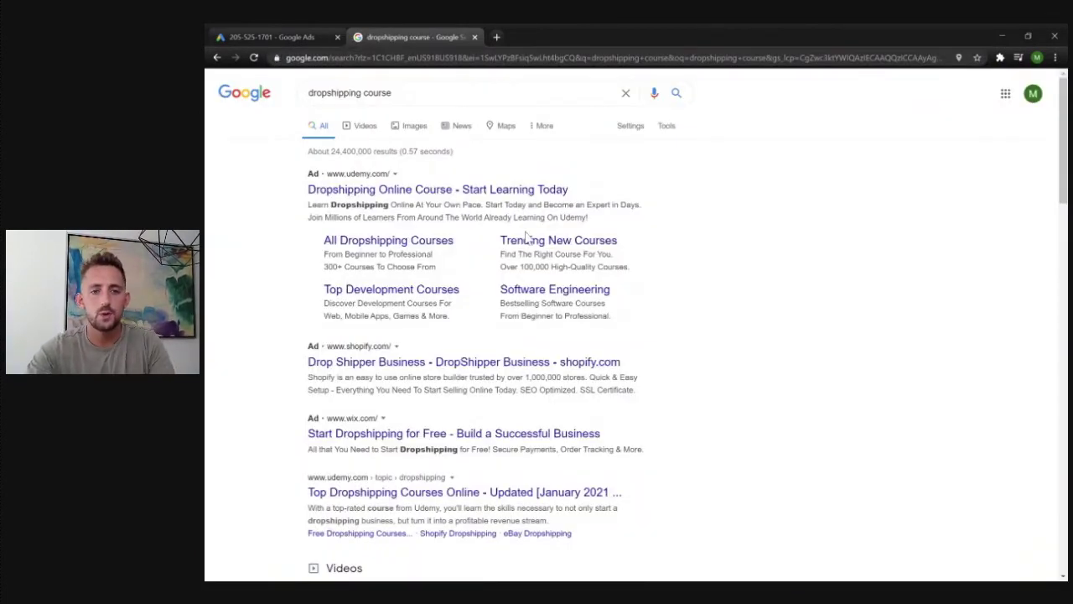
{"action": "scroll", "coordinate": [528, 241], "scroll_direction": "down", "scroll_amount": 7}
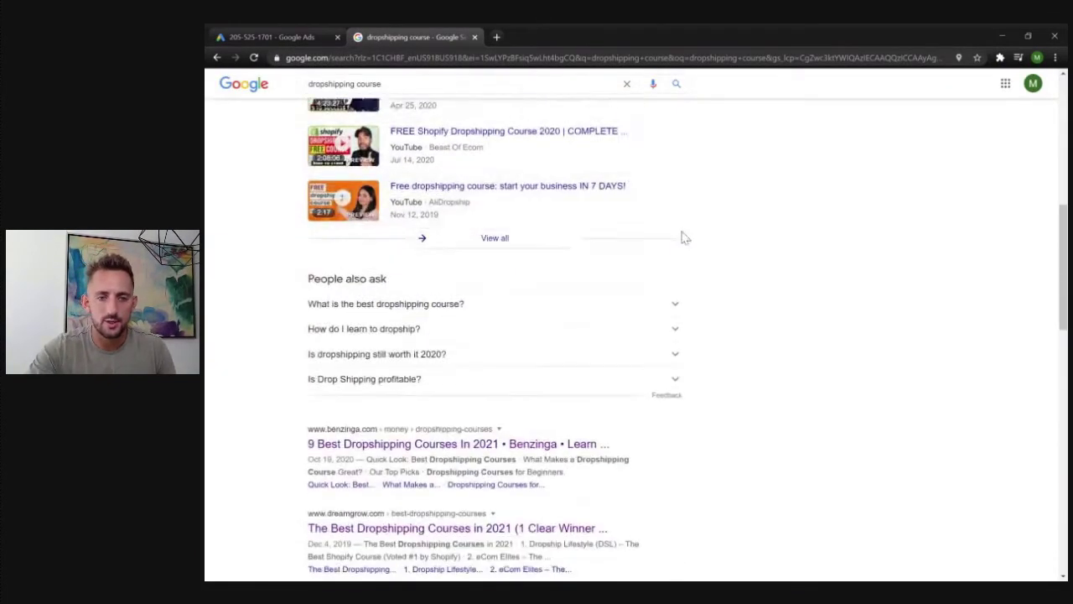
{"action": "scroll", "coordinate": [691, 233], "scroll_direction": "down", "scroll_amount": 2}
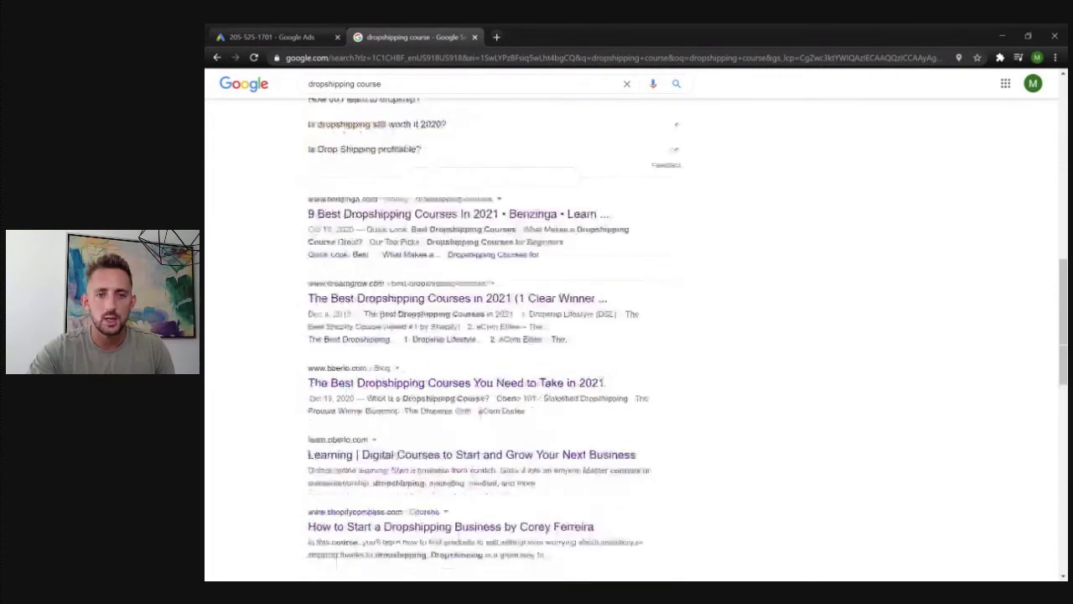
Step: Follow Dreamgrow's best dropshipping courses article to Drop Ship Lifestyle and select its domain
{"action": "left_click", "coordinate": [399, 300]}
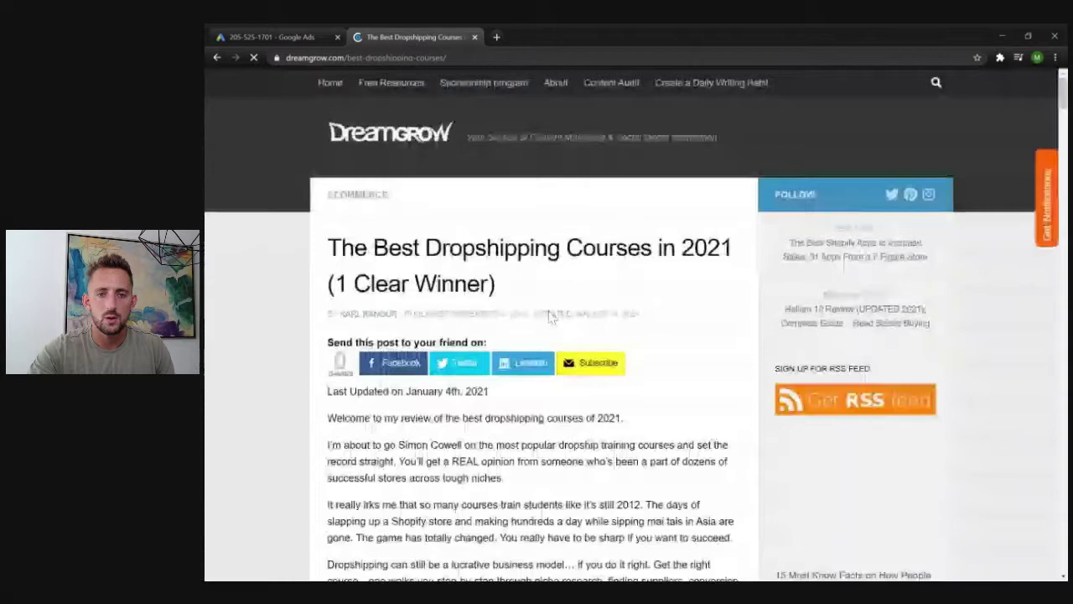
{"action": "scroll", "coordinate": [633, 331], "scroll_direction": "down", "scroll_amount": 12}
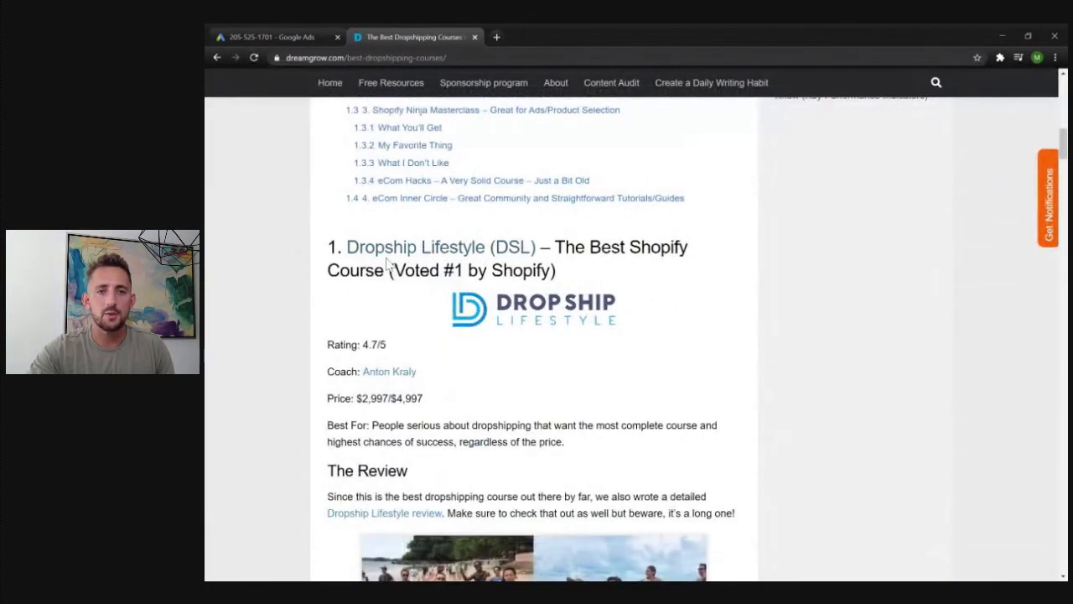
{"action": "left_click", "coordinate": [453, 252]}
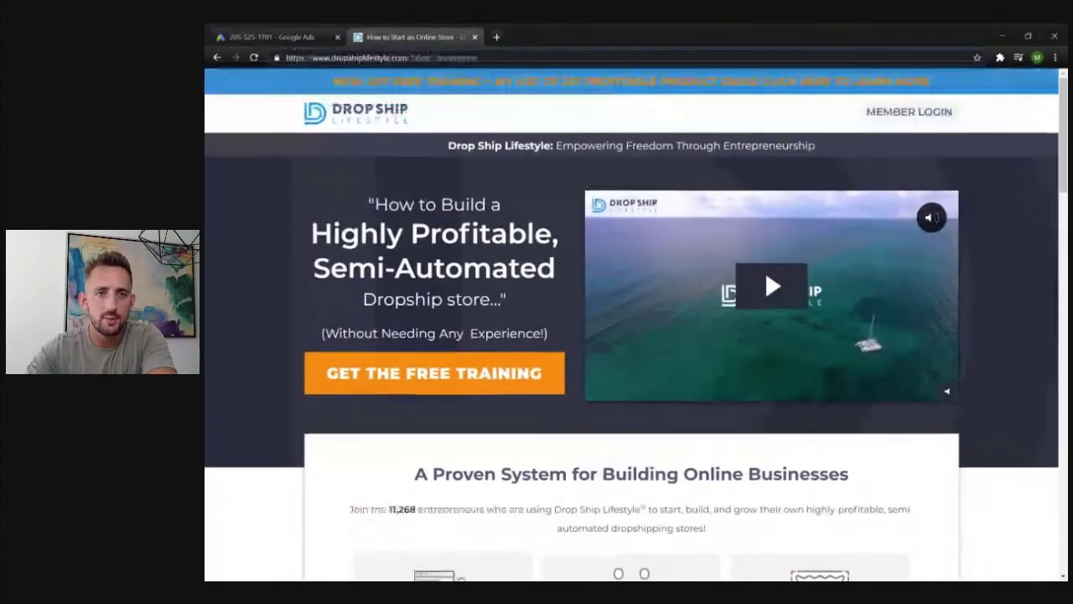
{"action": "left_click_drag", "start_coordinate": [408, 57], "coordinate": [312, 57]}
{"action": "key", "text": "ctrl+c"}
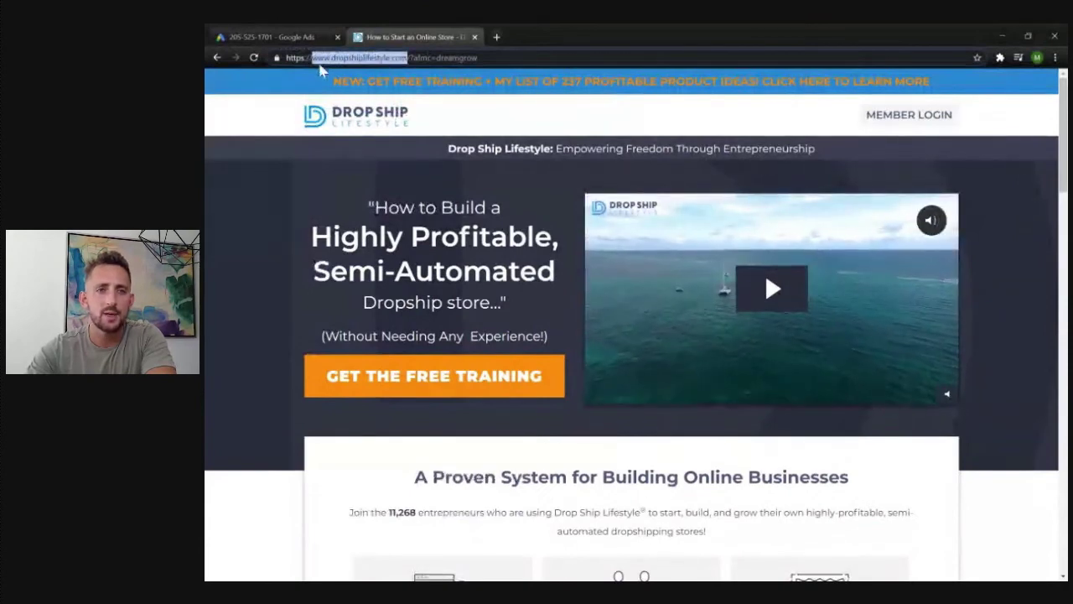
{"action": "left_click", "coordinate": [263, 36]}
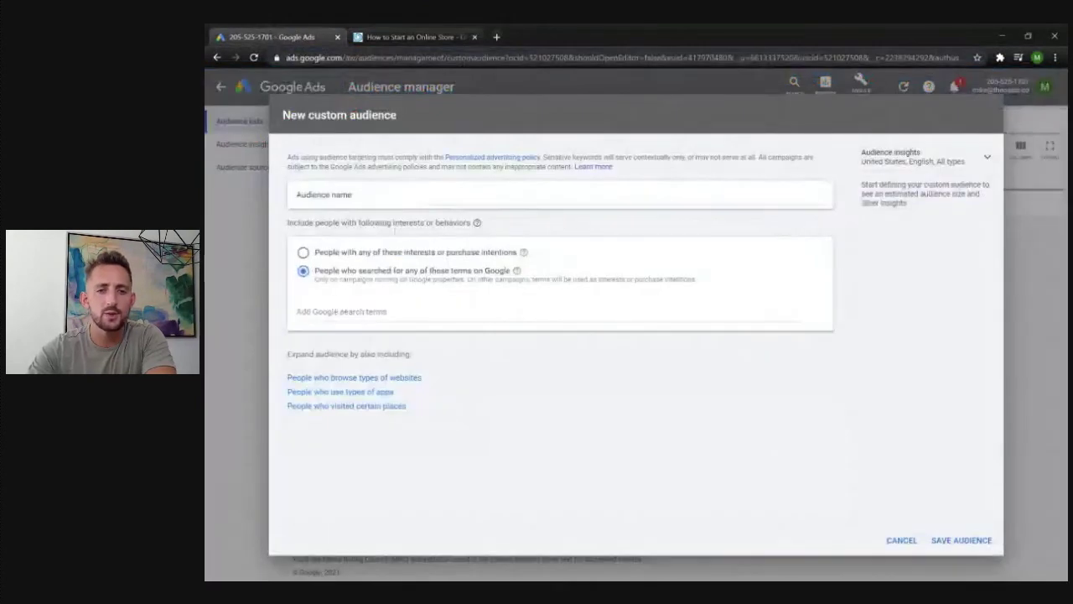
{"action": "left_click", "coordinate": [379, 379]}
{"action": "key", "text": "ctrl+v"}
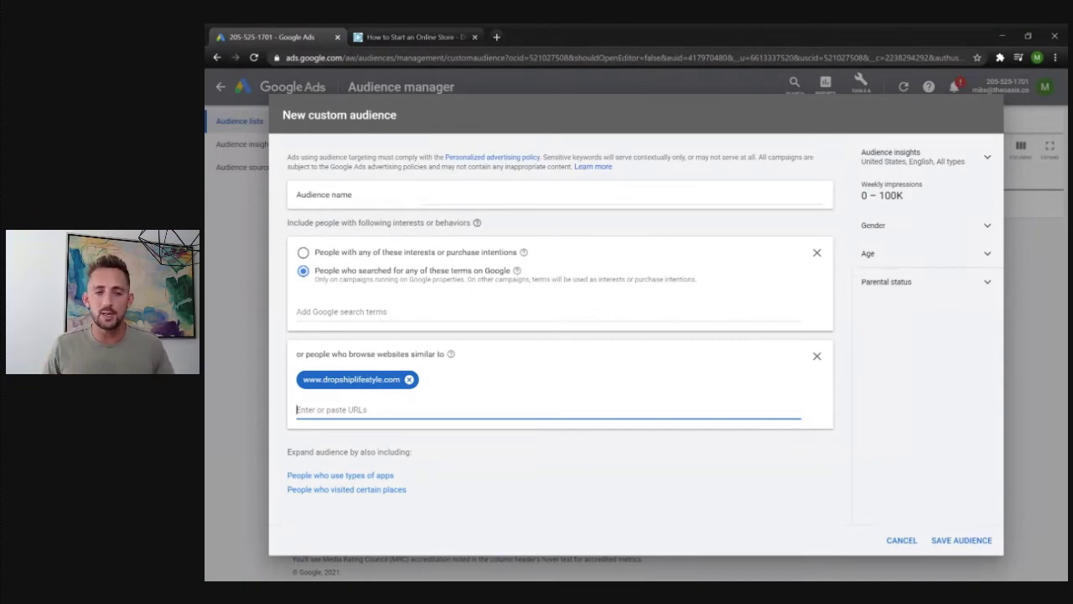
{"action": "left_click", "coordinate": [409, 380]}
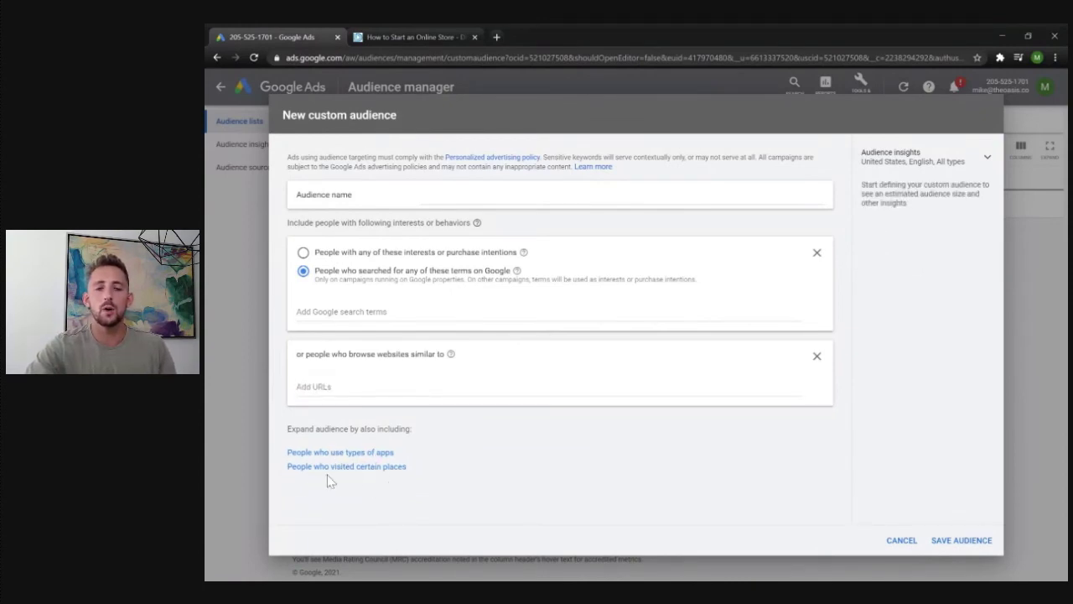
Step: Add visited-places and similar-apps sections, trying 'shopify' to find Shopify: Ecommerce Business
{"action": "left_click", "coordinate": [358, 470]}
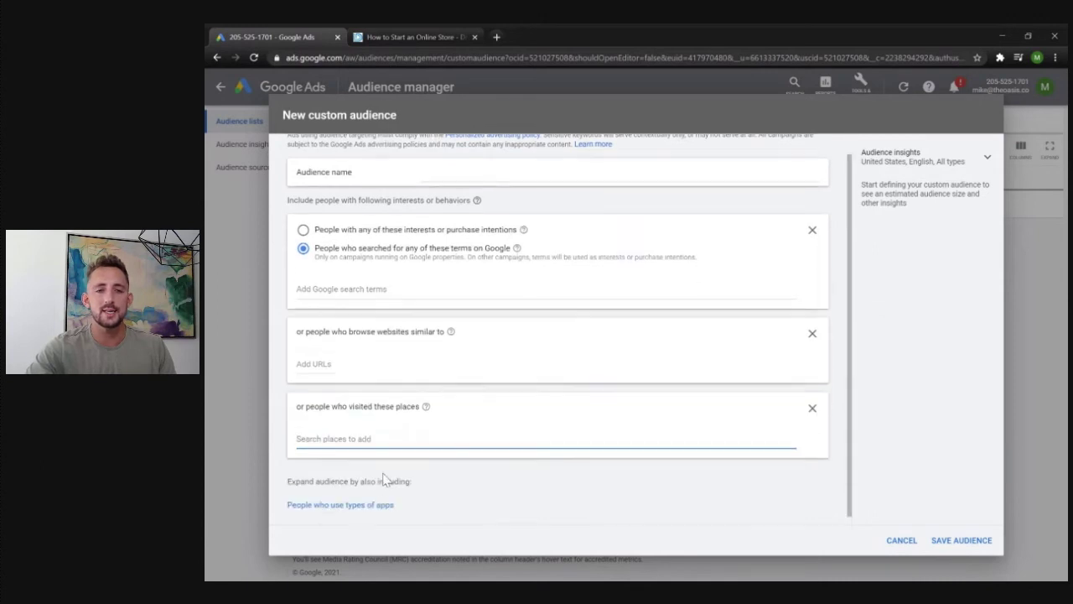
{"action": "left_click", "coordinate": [352, 497]}
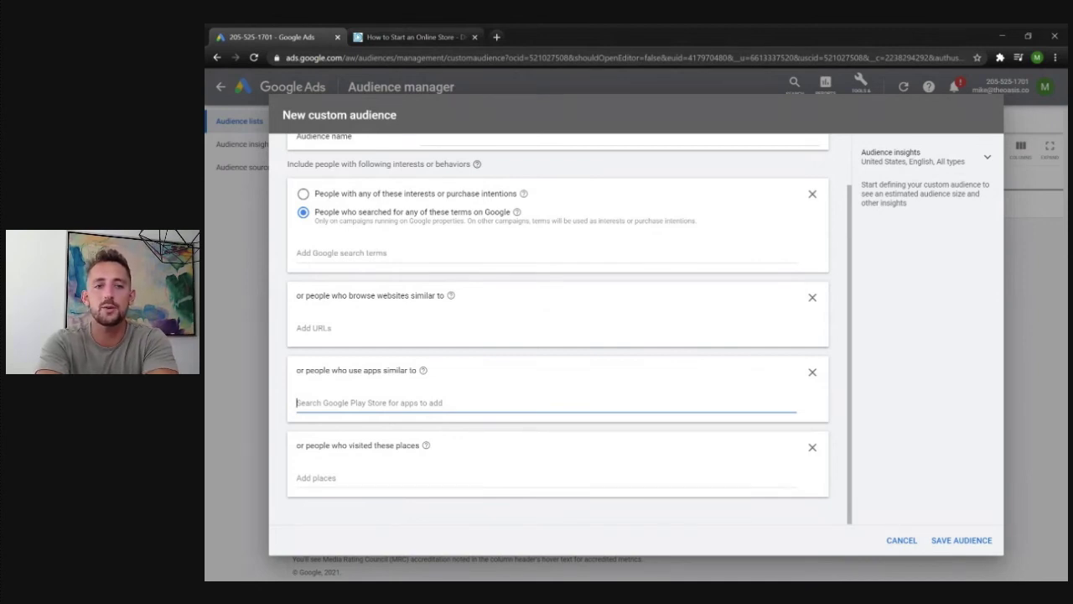
{"action": "type", "text": "shop"}
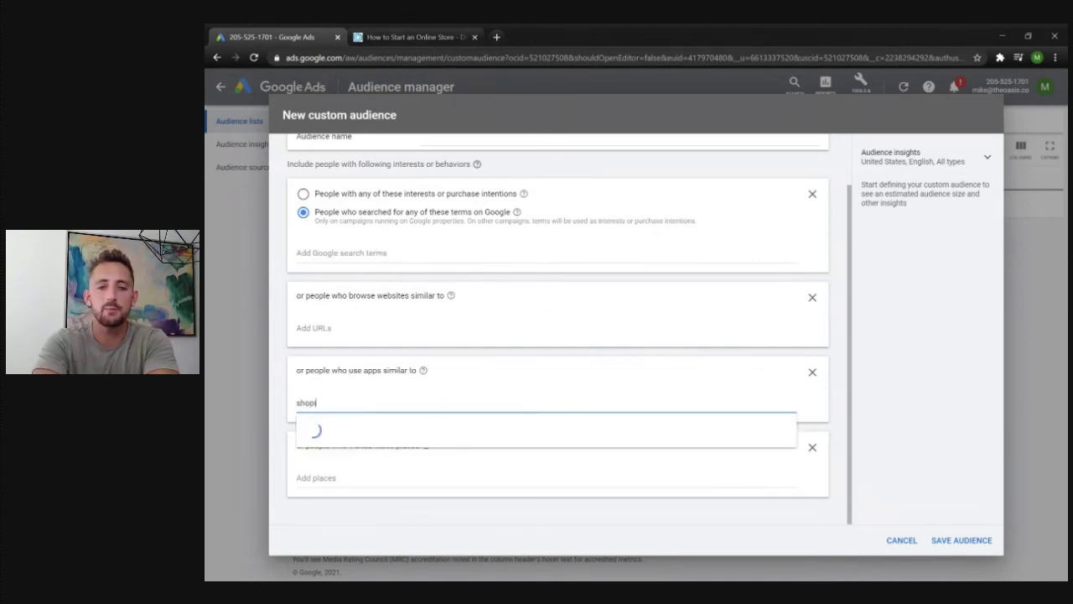
{"action": "type", "text": "ify"}
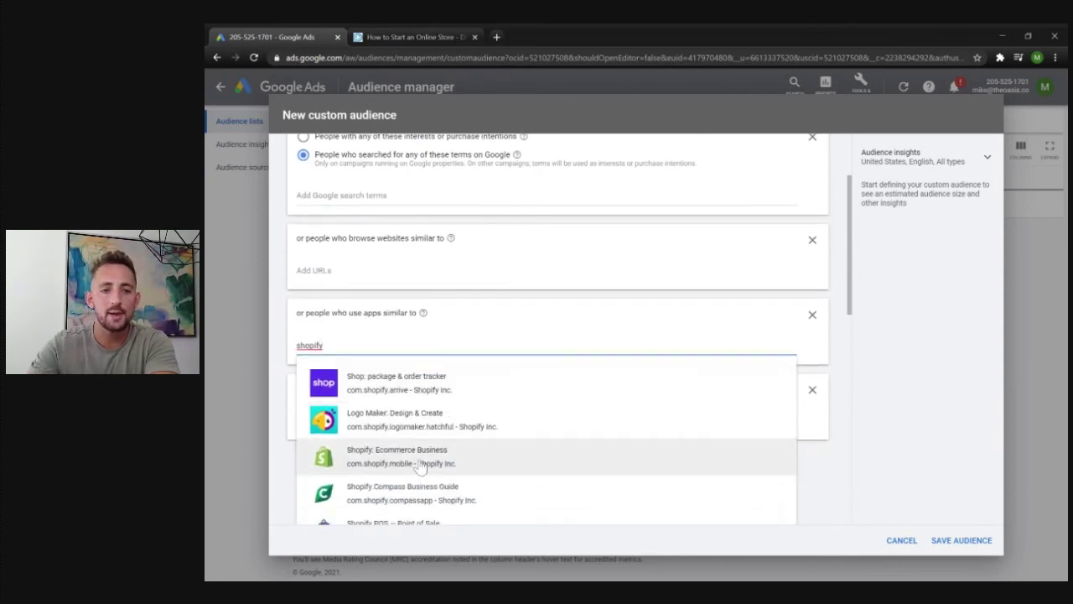
{"action": "left_click", "coordinate": [411, 453]}
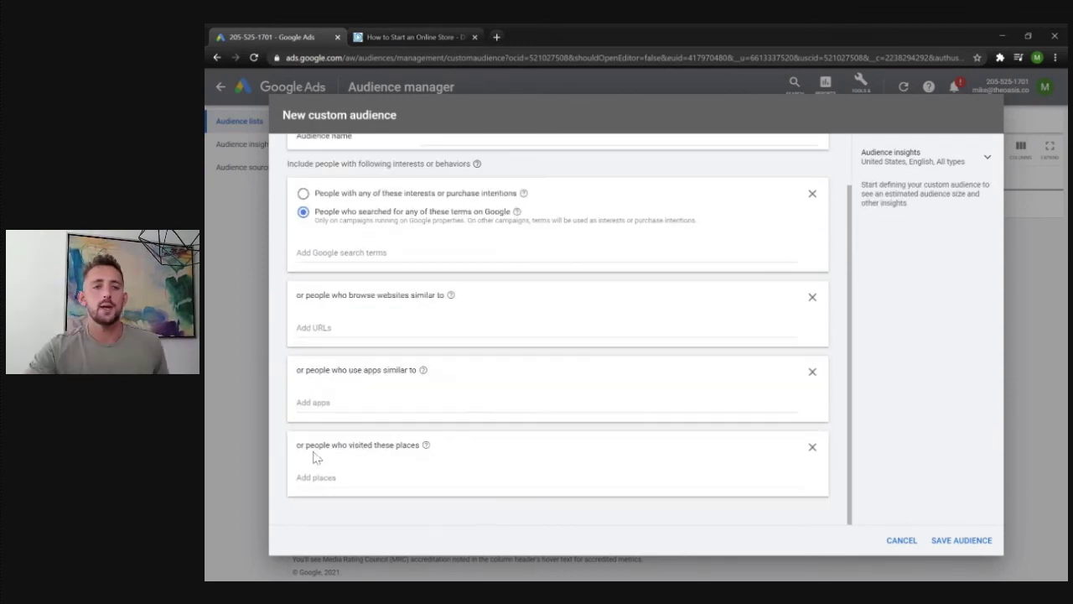
{"action": "left_click_drag", "start_coordinate": [324, 444], "coordinate": [395, 445]}
{"action": "left_click", "coordinate": [427, 446]}
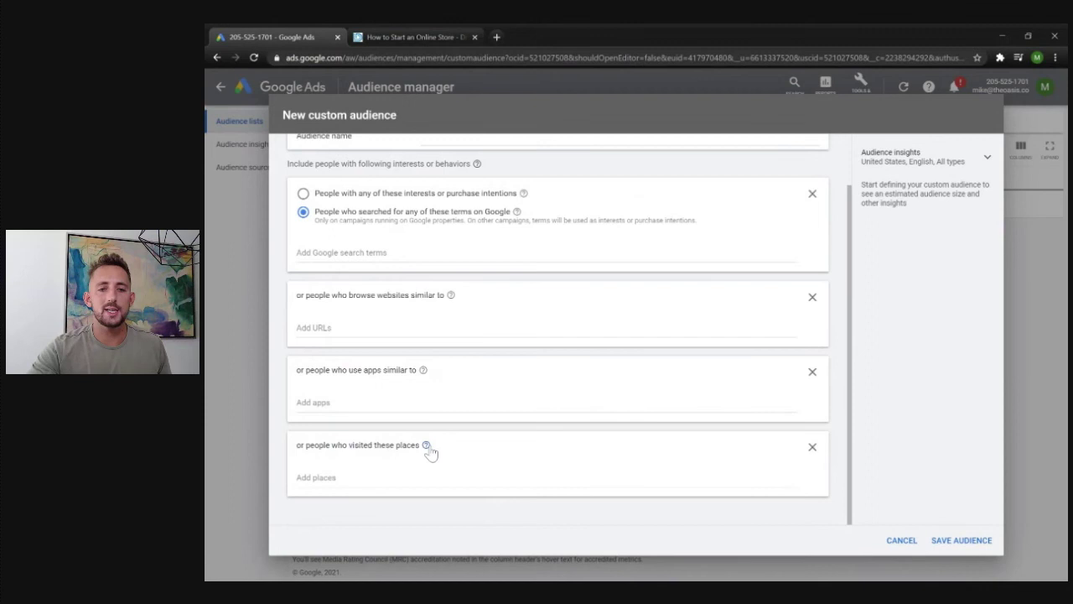
{"action": "left_click", "coordinate": [763, 470]}
{"action": "left_click", "coordinate": [676, 490]}
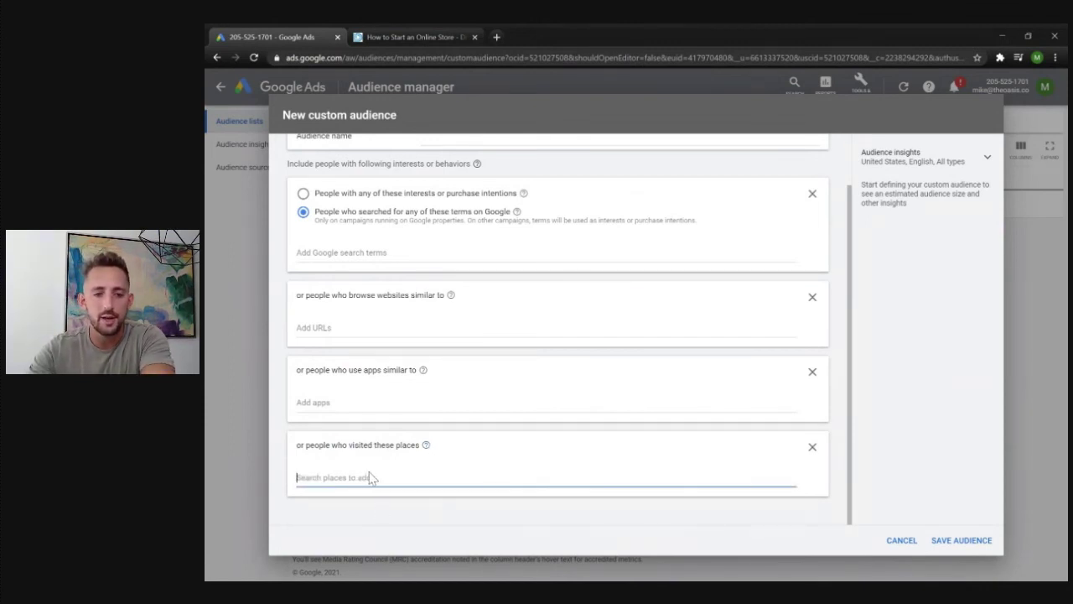
{"action": "type", "text": "g"}
{"action": "scroll", "coordinate": [369, 469], "scroll_direction": "down", "scroll_amount": 2}
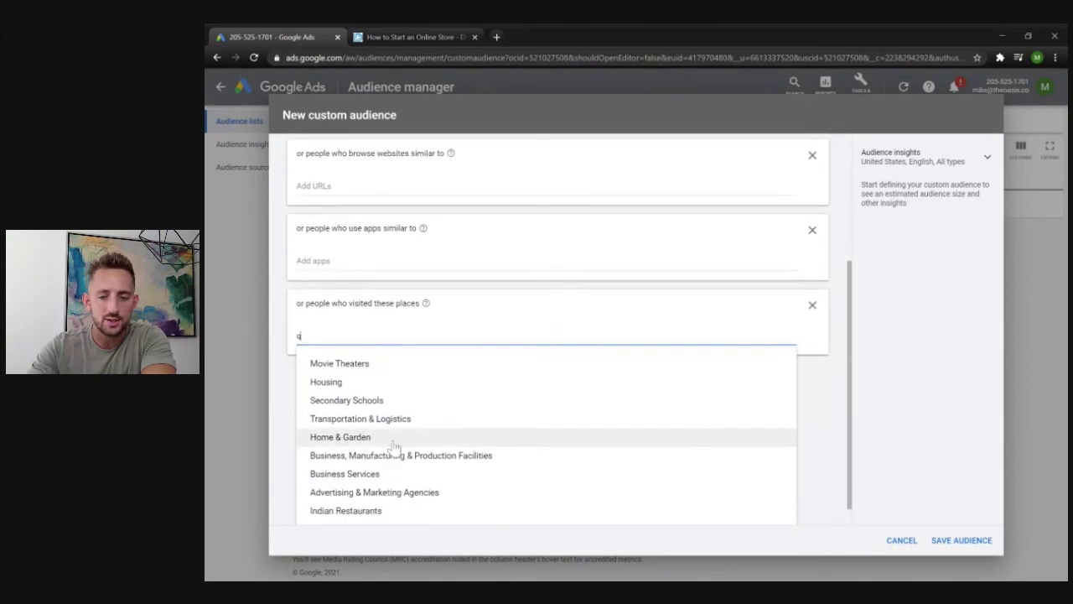
{"action": "scroll", "coordinate": [394, 444], "scroll_direction": "down", "scroll_amount": 1}
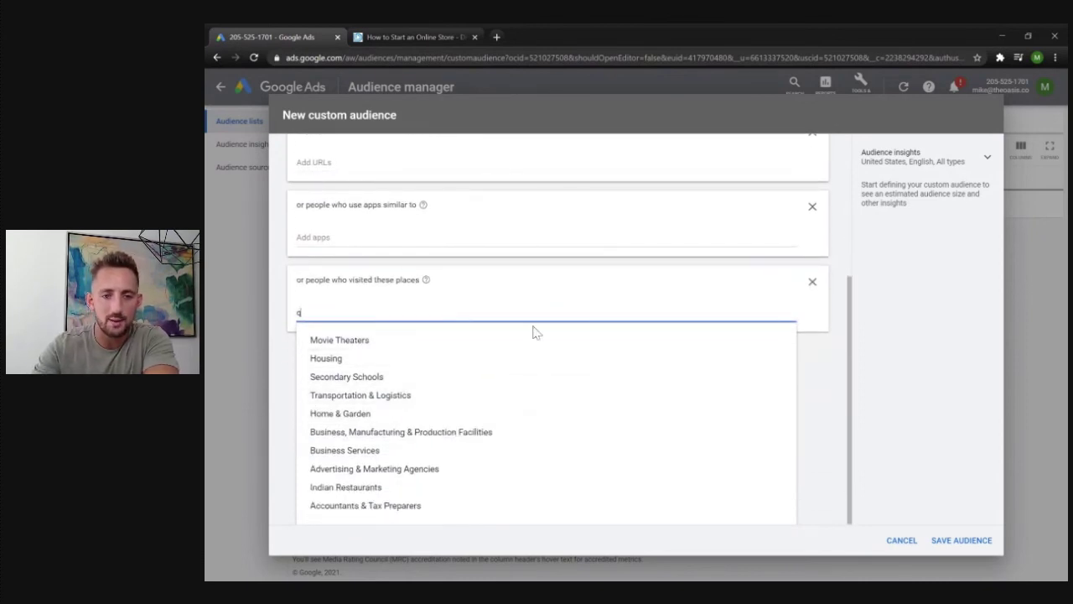
{"action": "key", "text": "BackSpace"}
{"action": "type", "text": "w"}
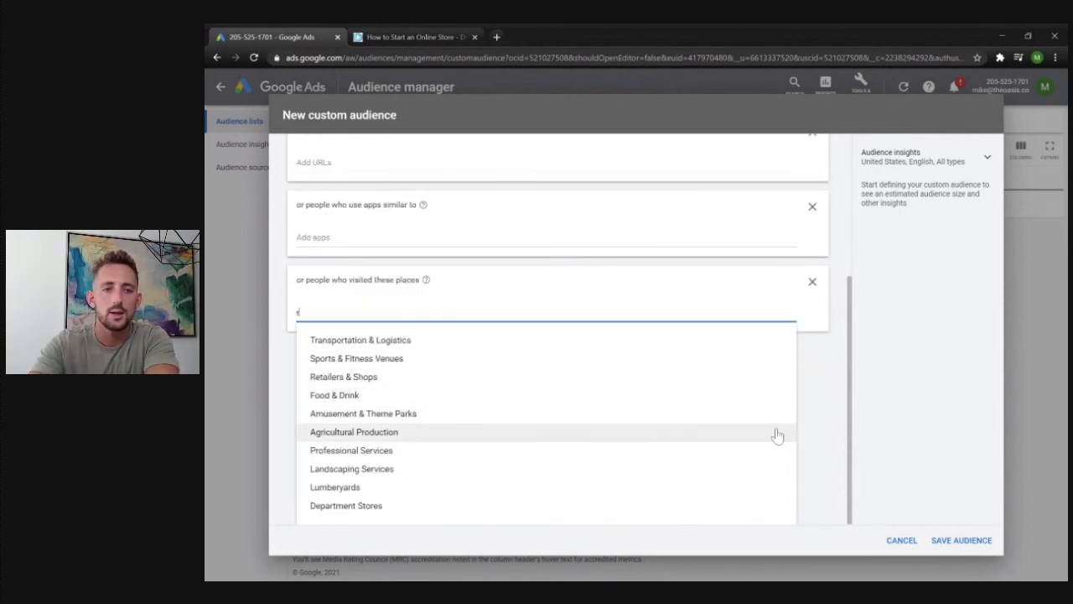
Step: Clear the places search and delete the visited-places and similar-apps sections
{"action": "key", "text": "BackSpace"}
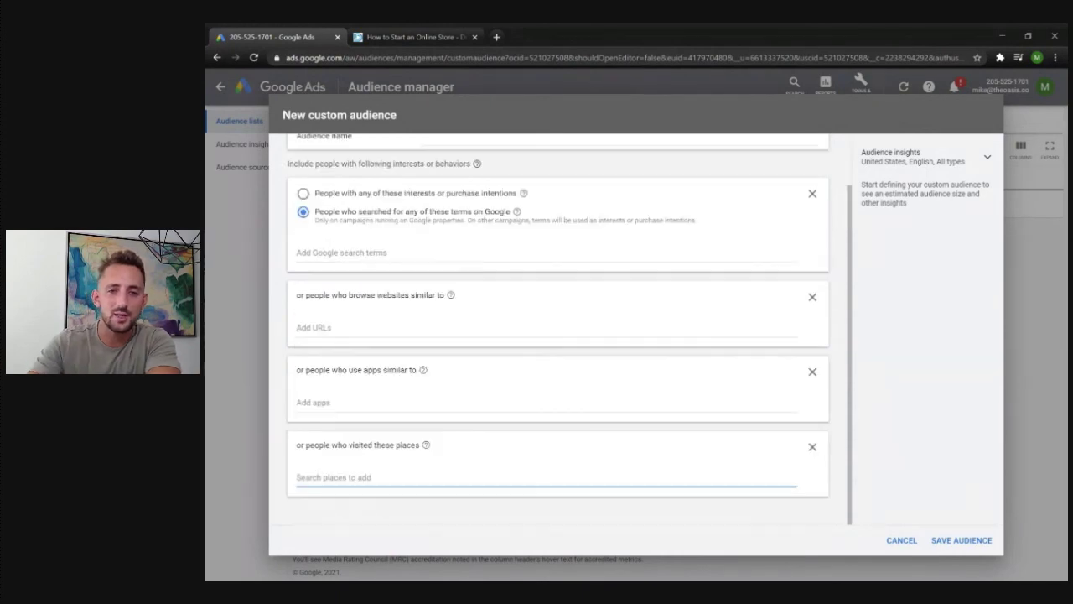
{"action": "left_click", "coordinate": [812, 446]}
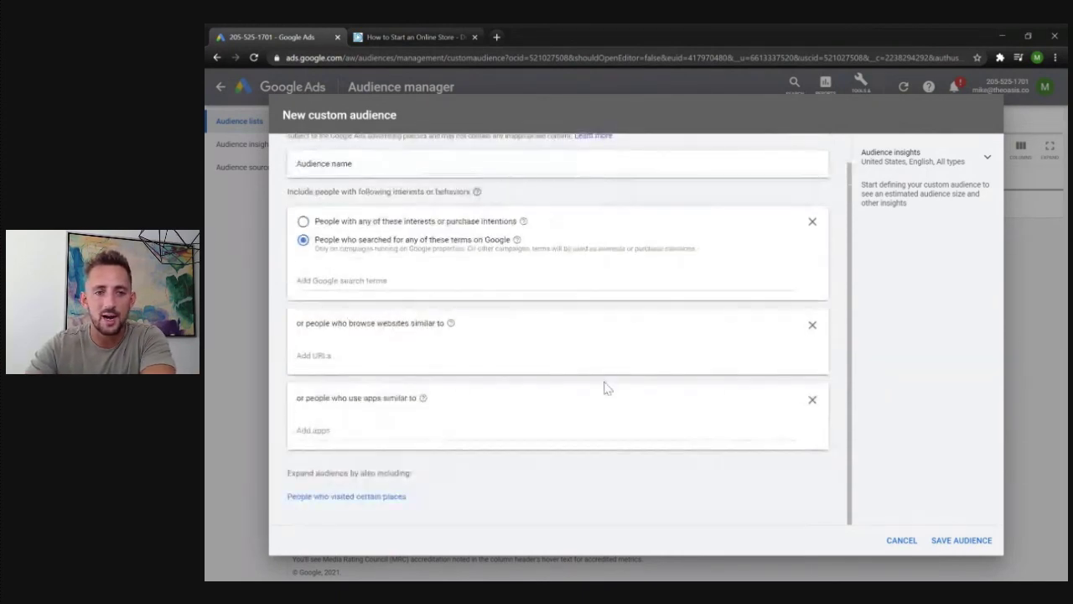
{"action": "left_click", "coordinate": [812, 401]}
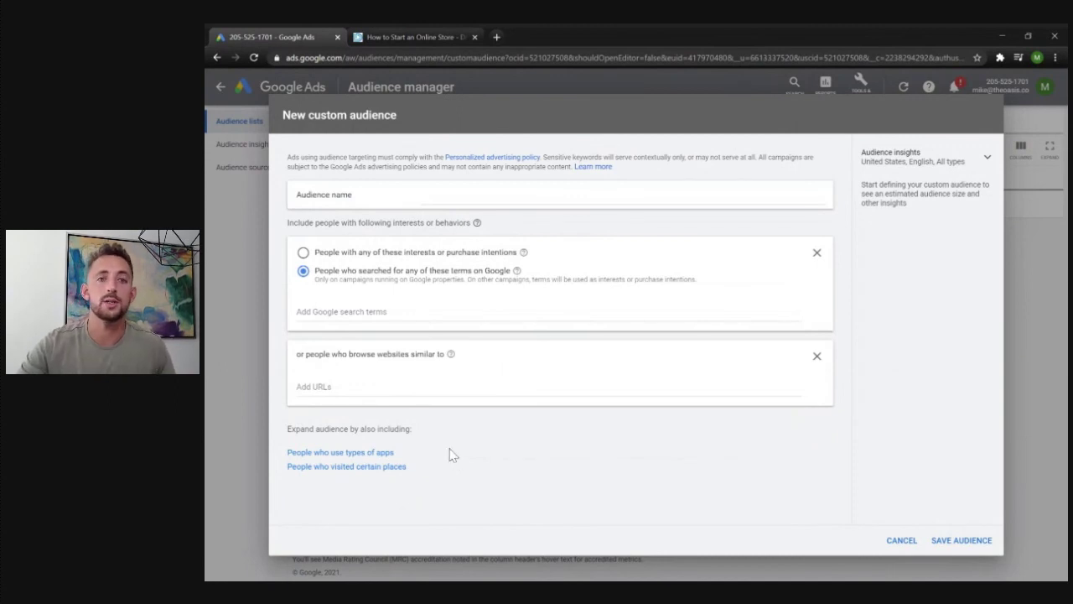
{"action": "left_click", "coordinate": [389, 390]}
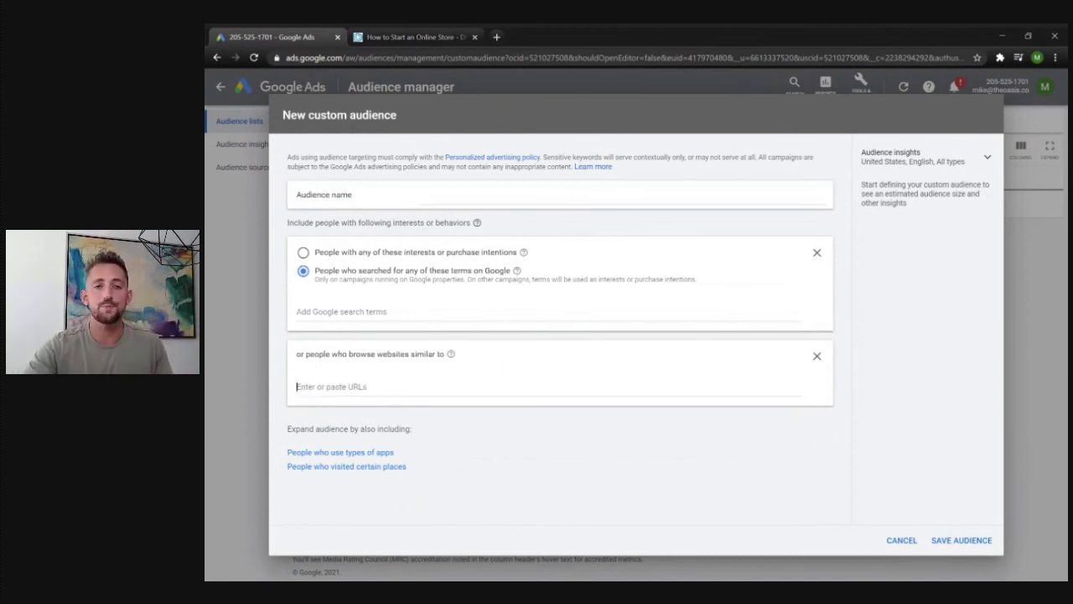